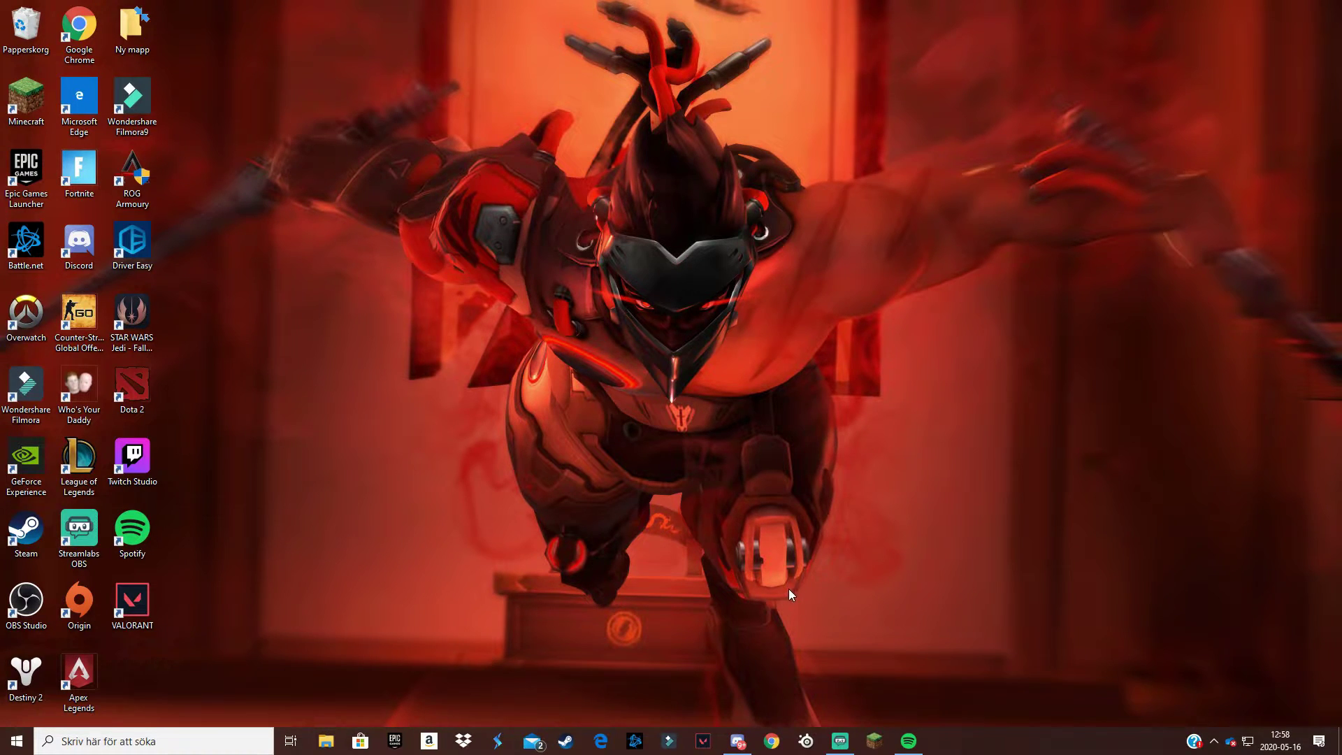
Launch Streamlabs OBS, then select and deselect the existing Display Capture source
click(839, 740)
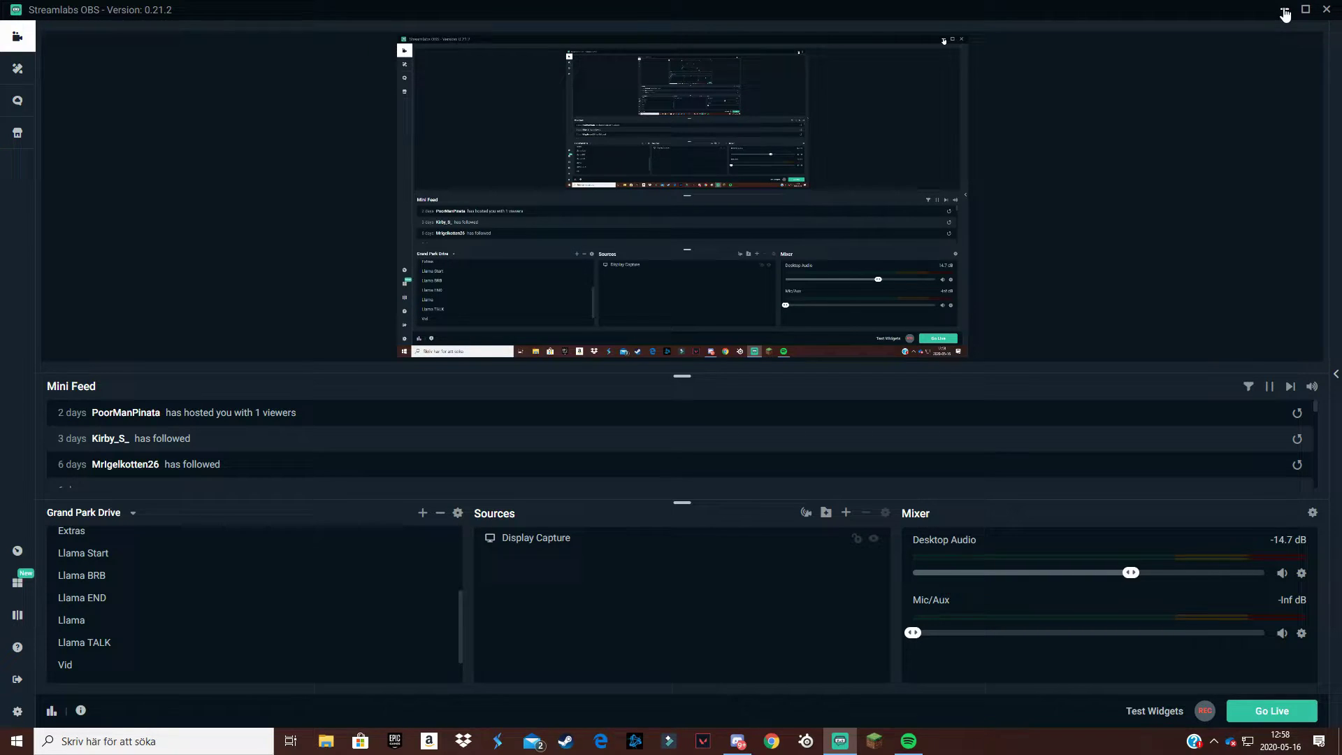
click(777, 235)
click(1142, 227)
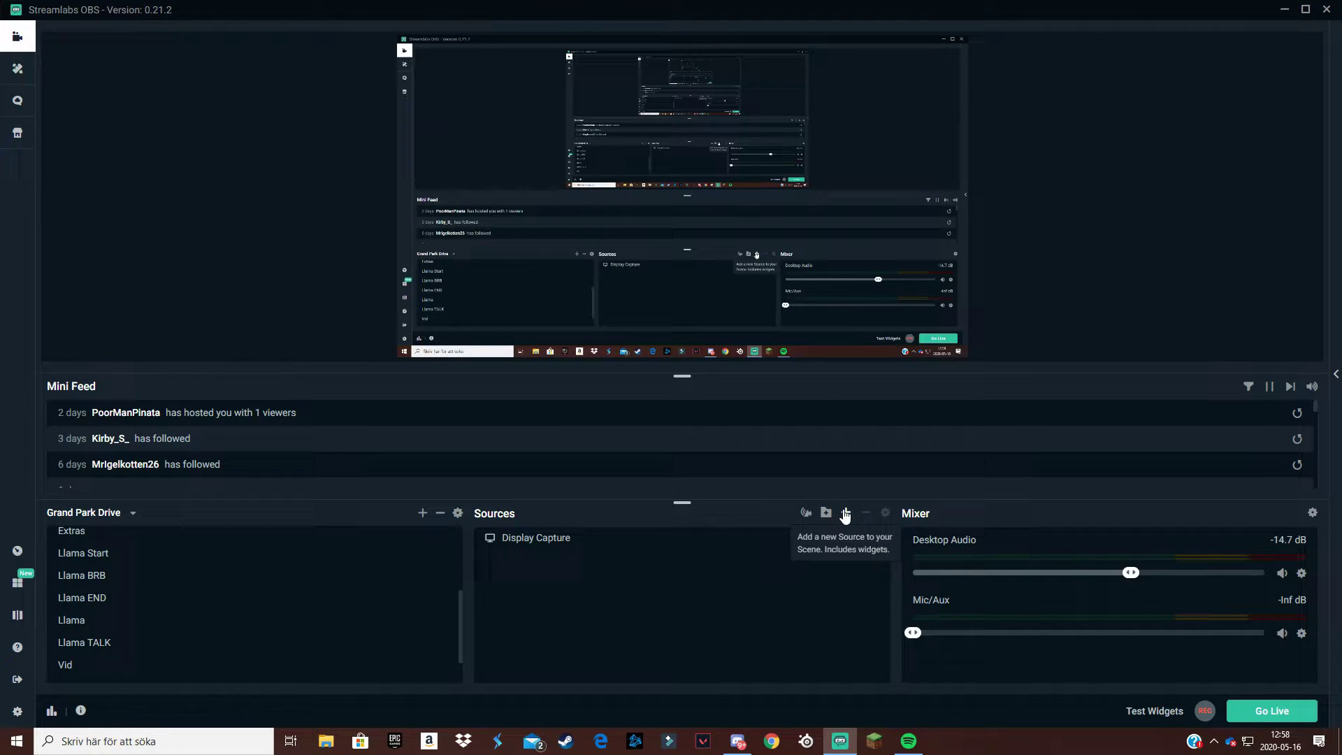
Add a new Stream Label widget source to the Grand Park Drive scene
click(845, 515)
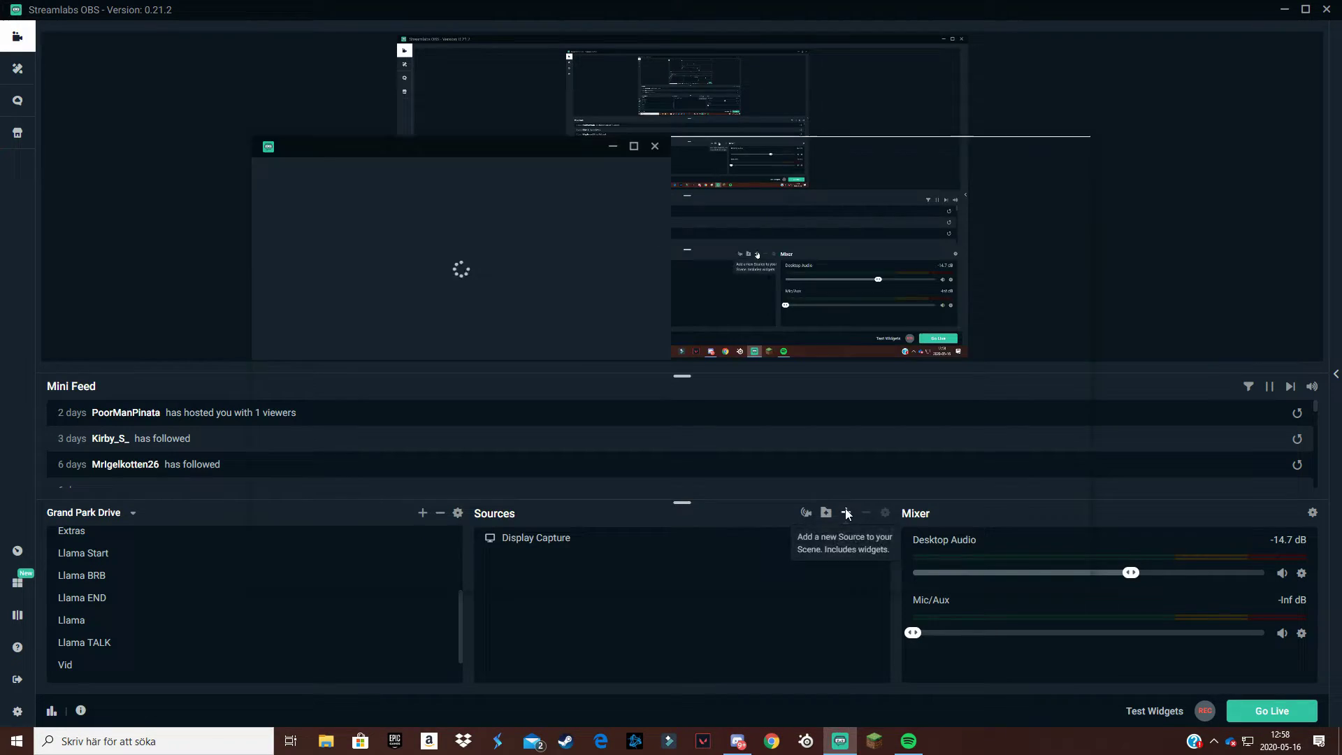
click(1074, 146)
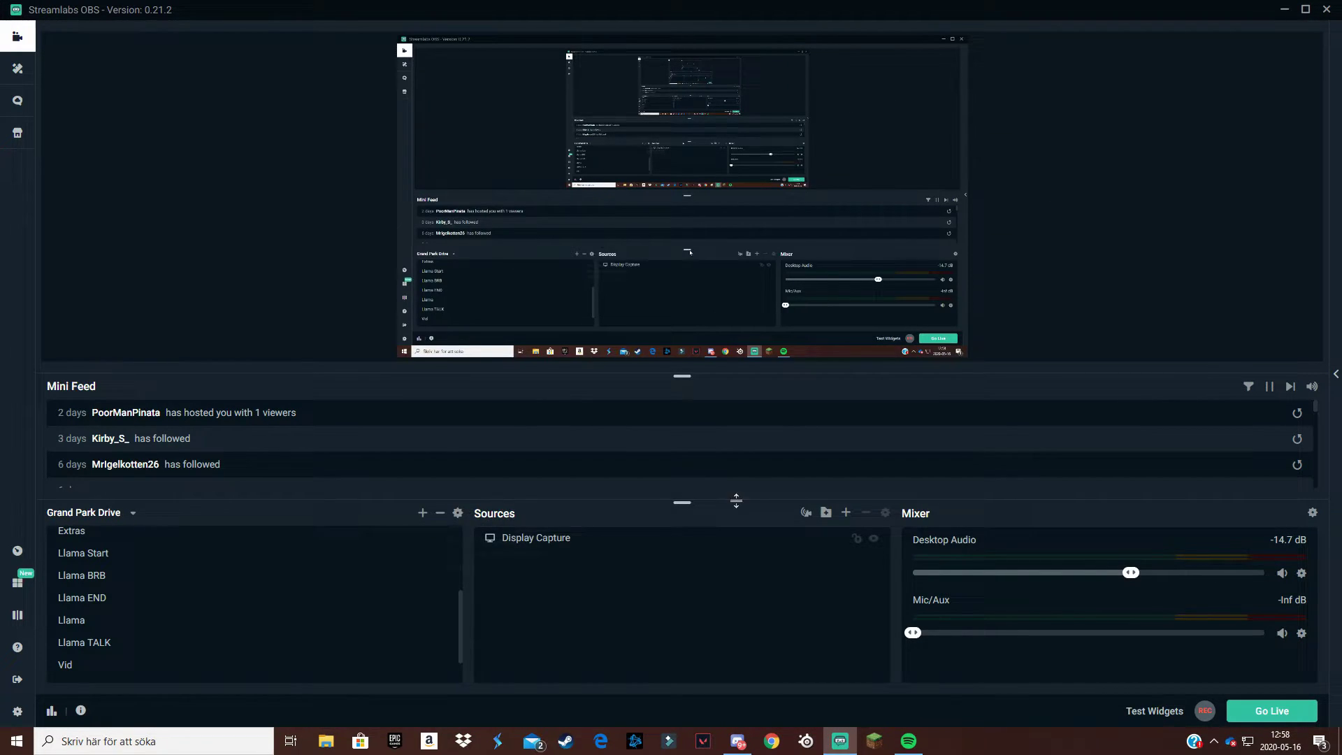
click(845, 512)
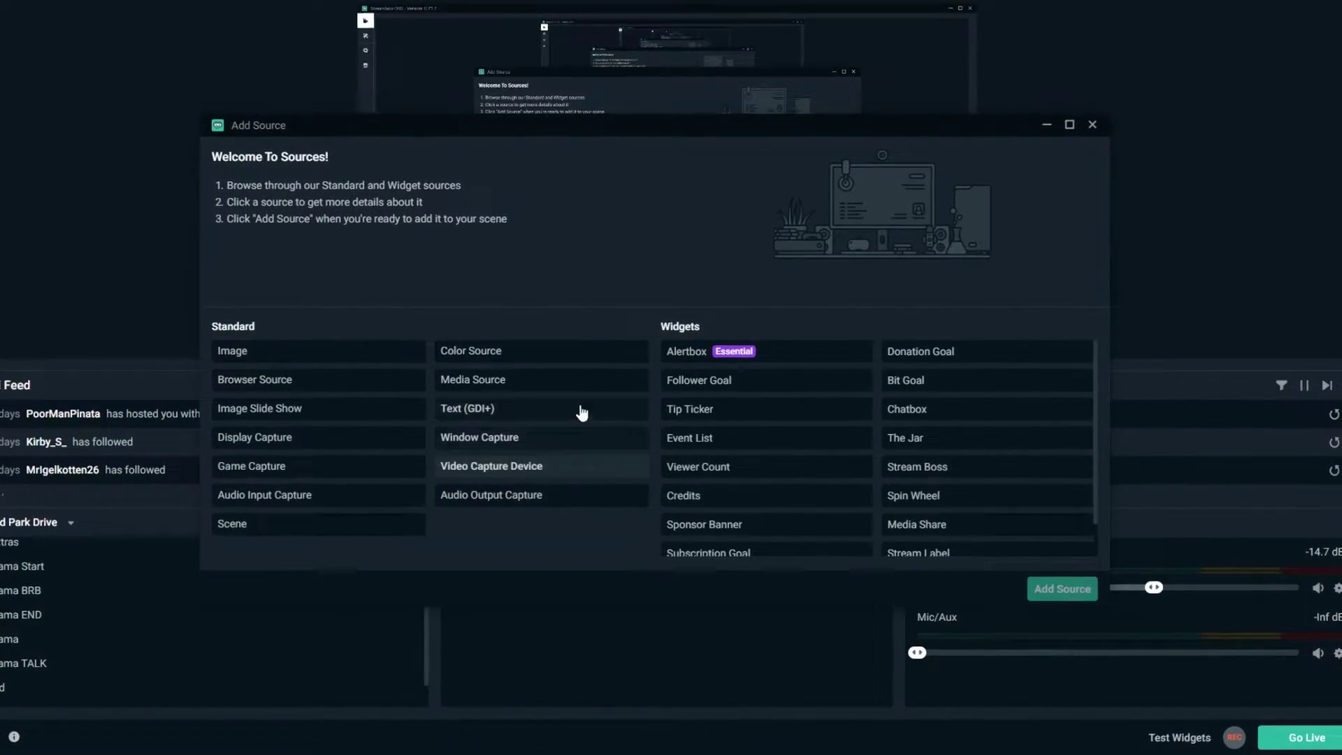
scroll(788, 354, down, 3)
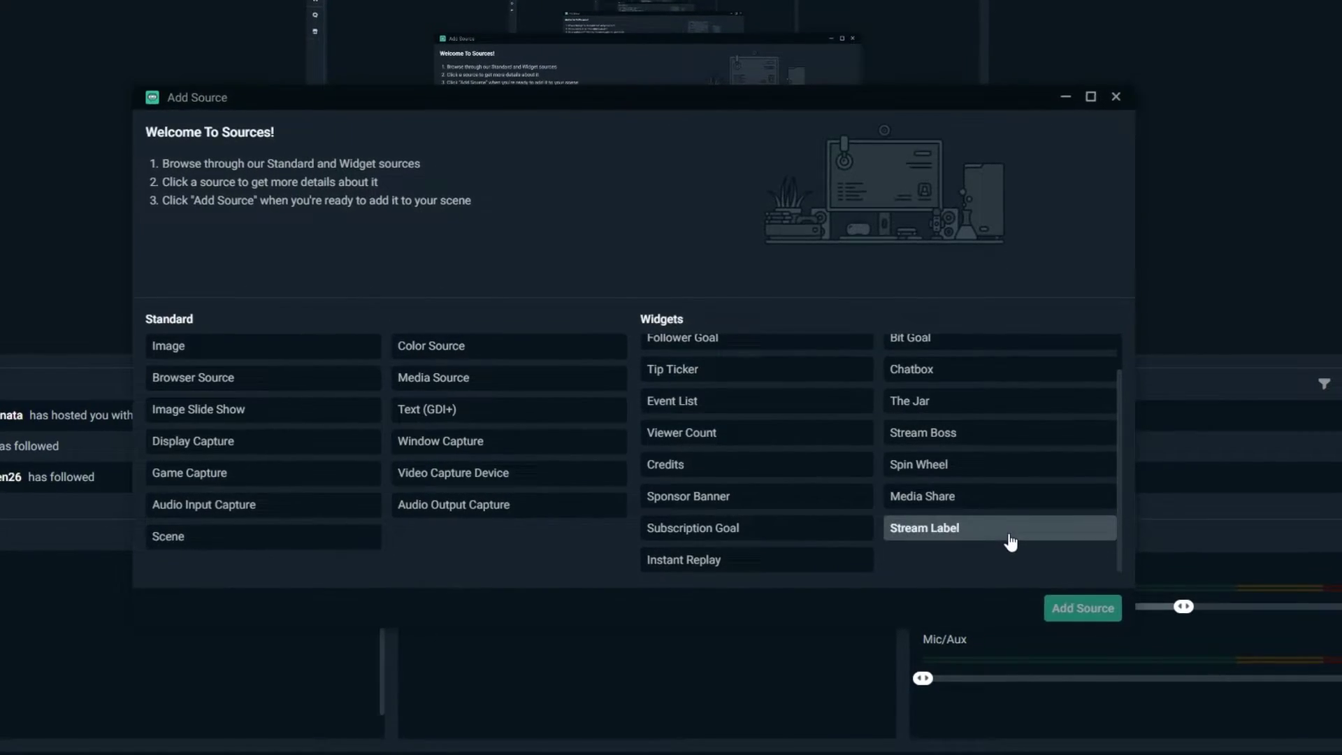
click(995, 529)
click(1093, 619)
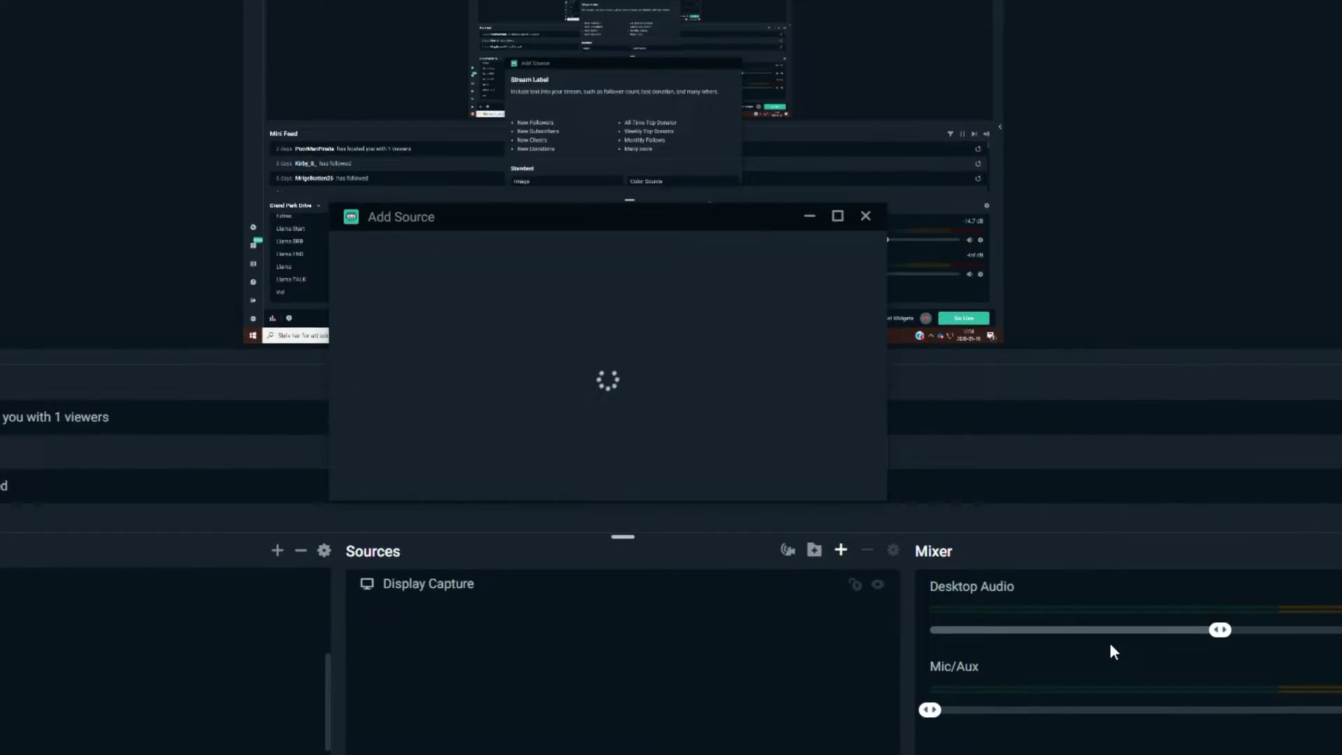
click(605, 457)
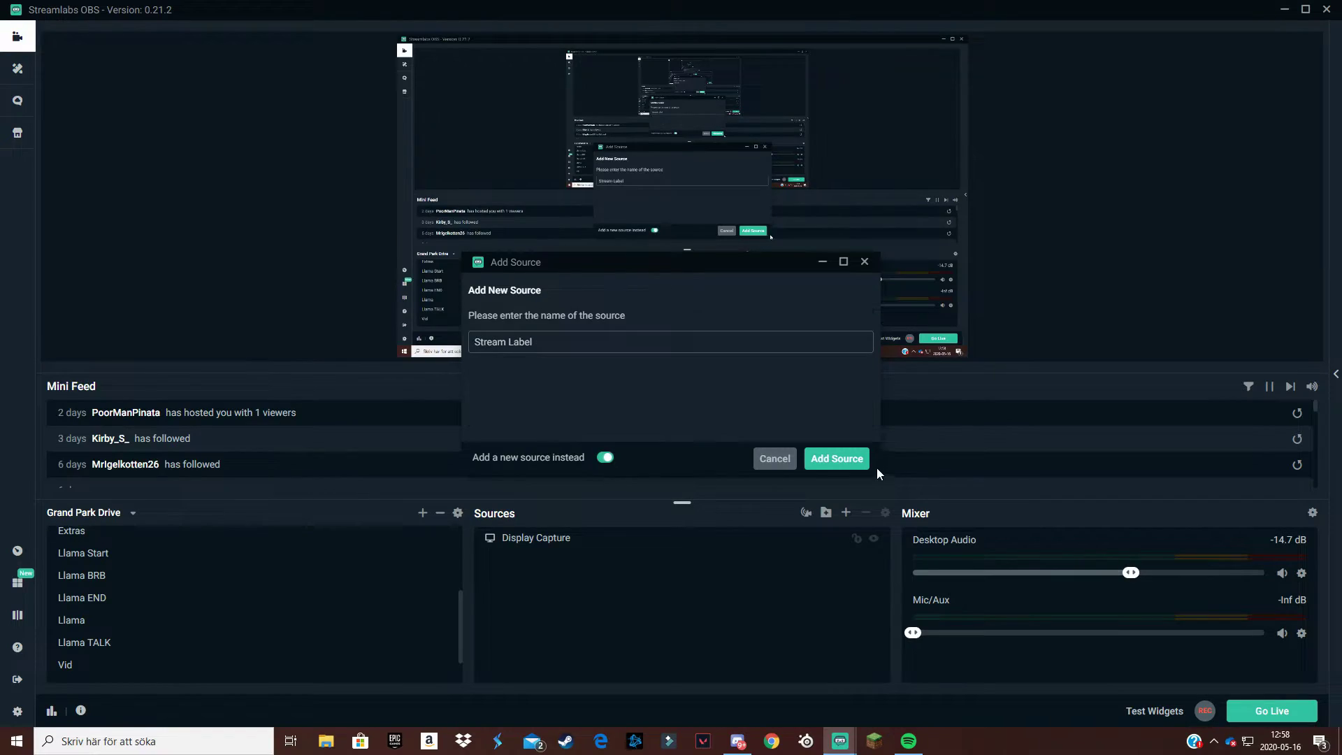
click(836, 459)
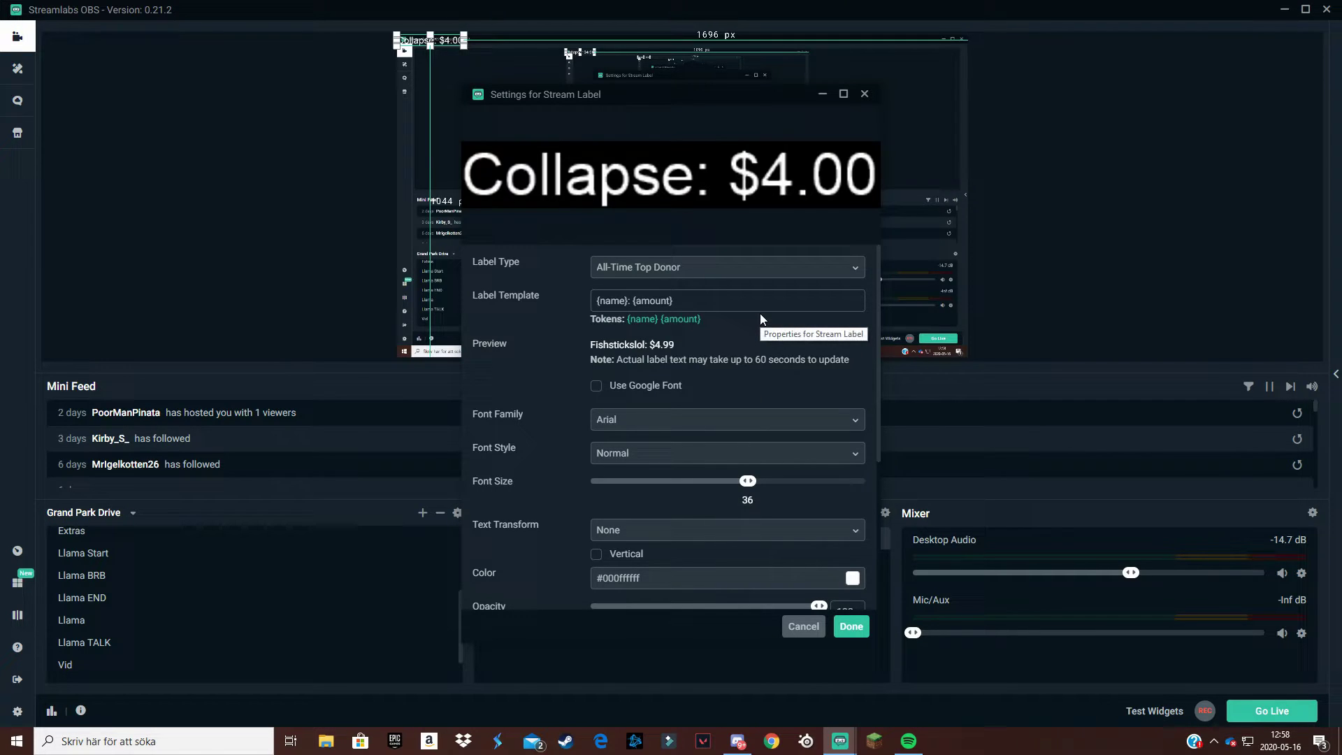
Change the Stream Label type from All-Time Top Donor to Most Recent Follower
click(737, 264)
scroll(747, 367, down, 10)
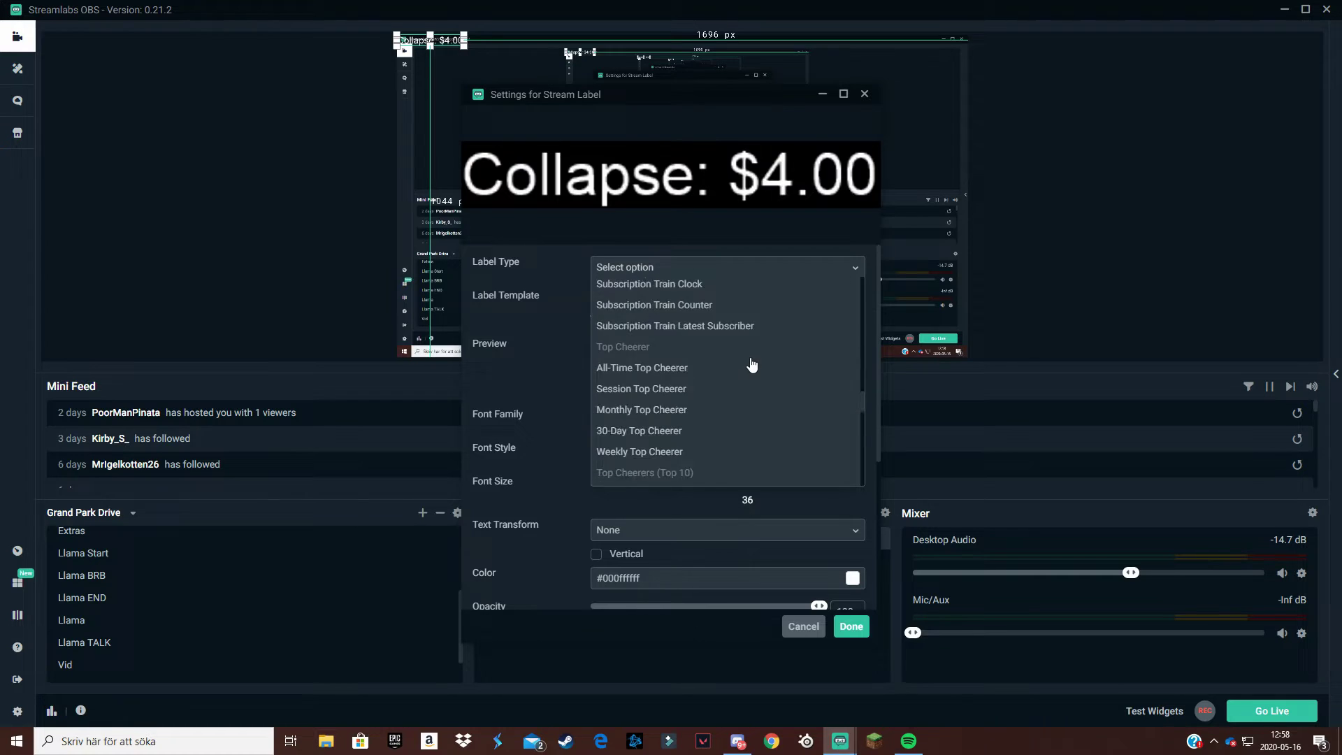
scroll(751, 365, down, 3)
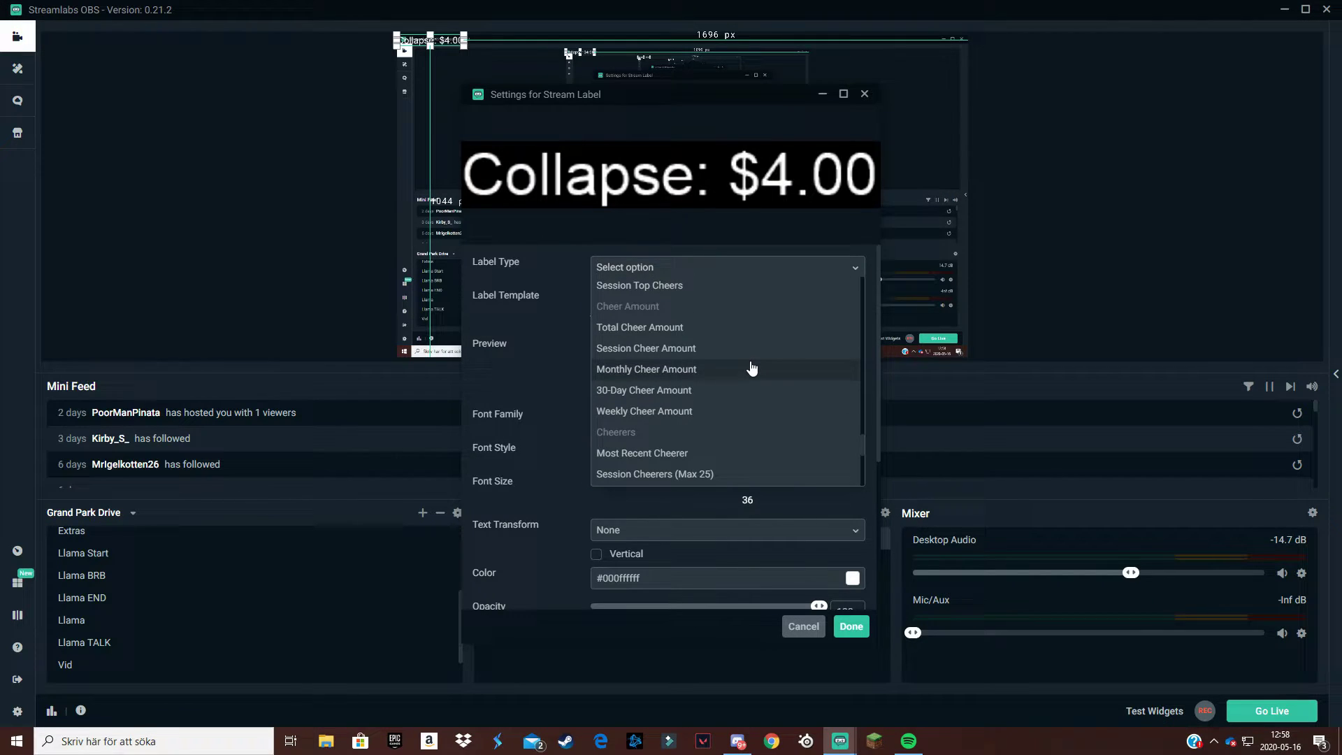
scroll(752, 367, up, 3)
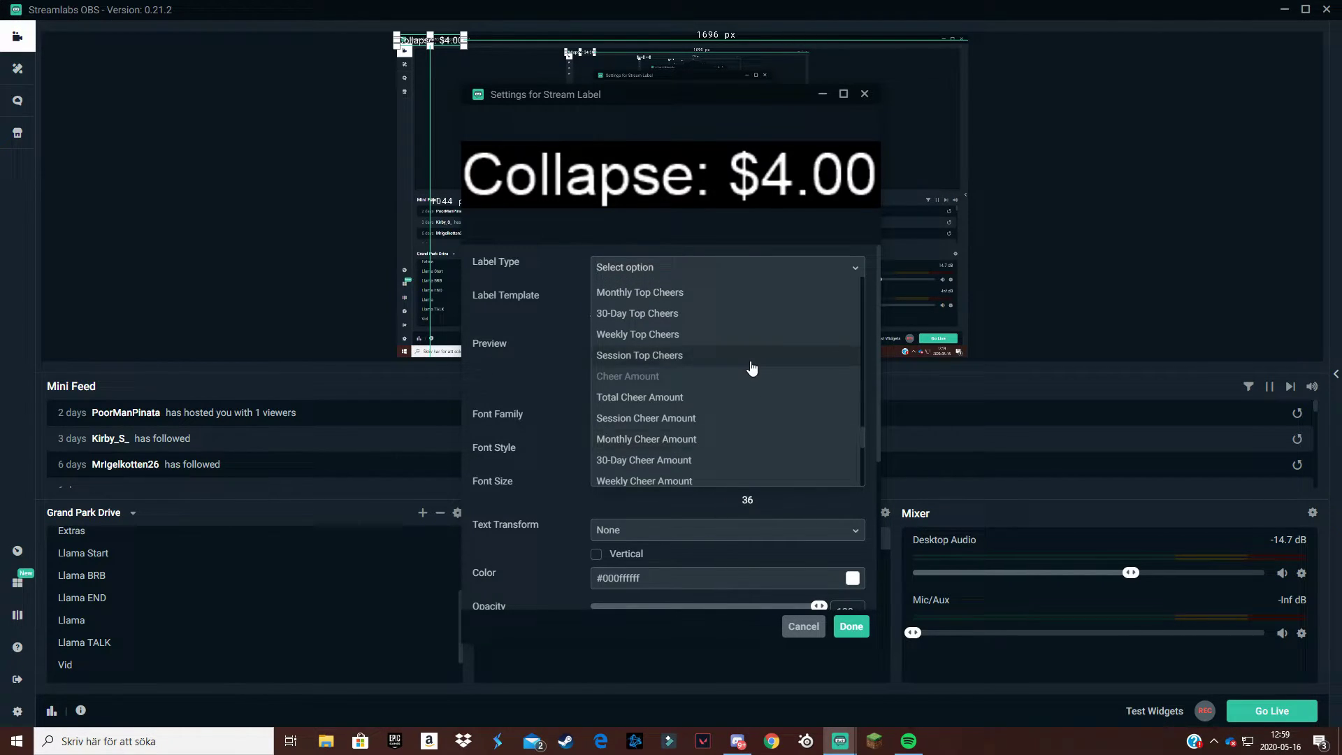
scroll(753, 368, up, 10)
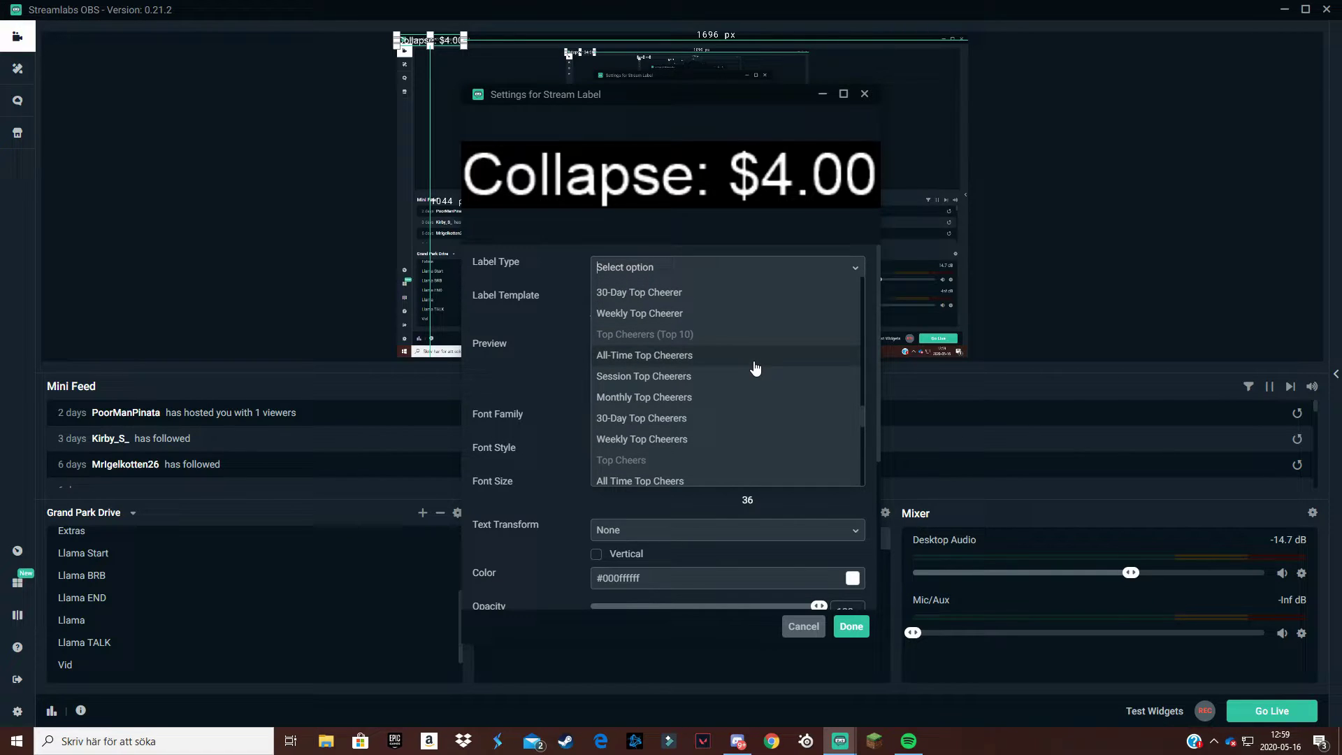
scroll(755, 368, up, 5)
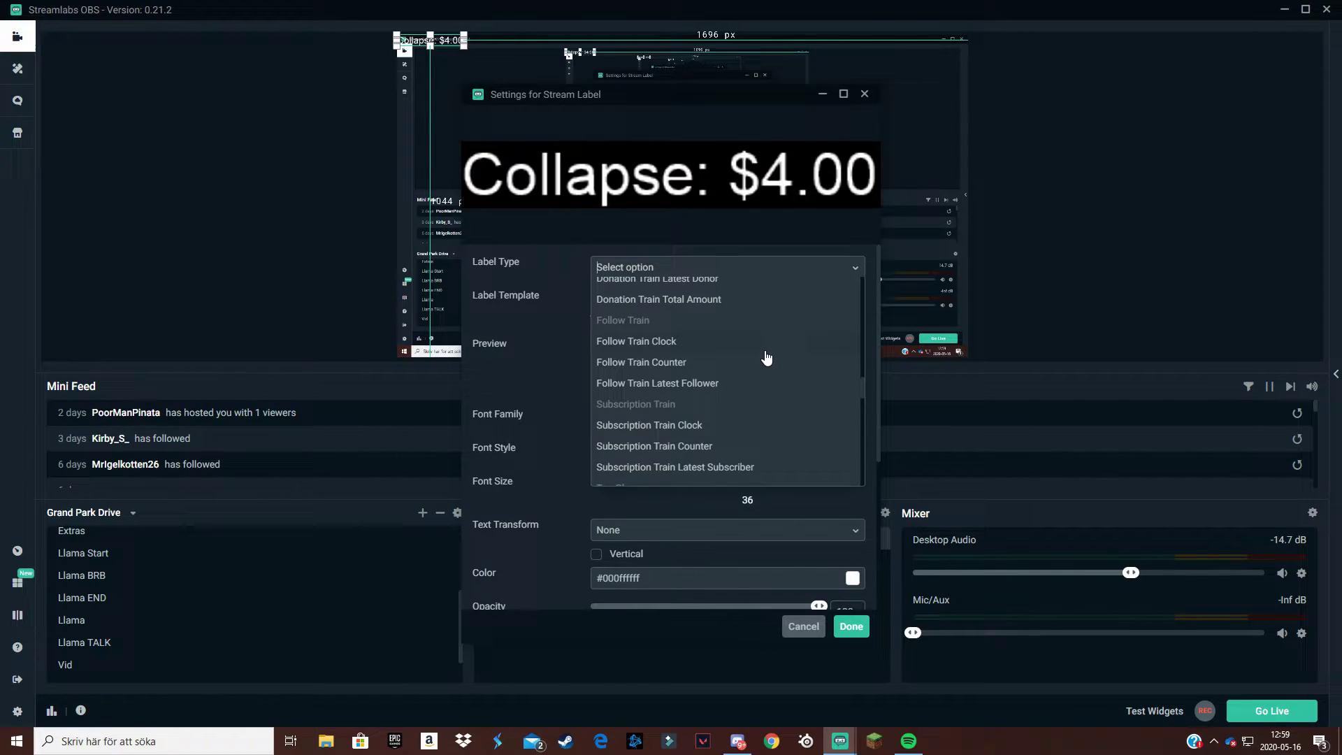
scroll(766, 358, up, 3)
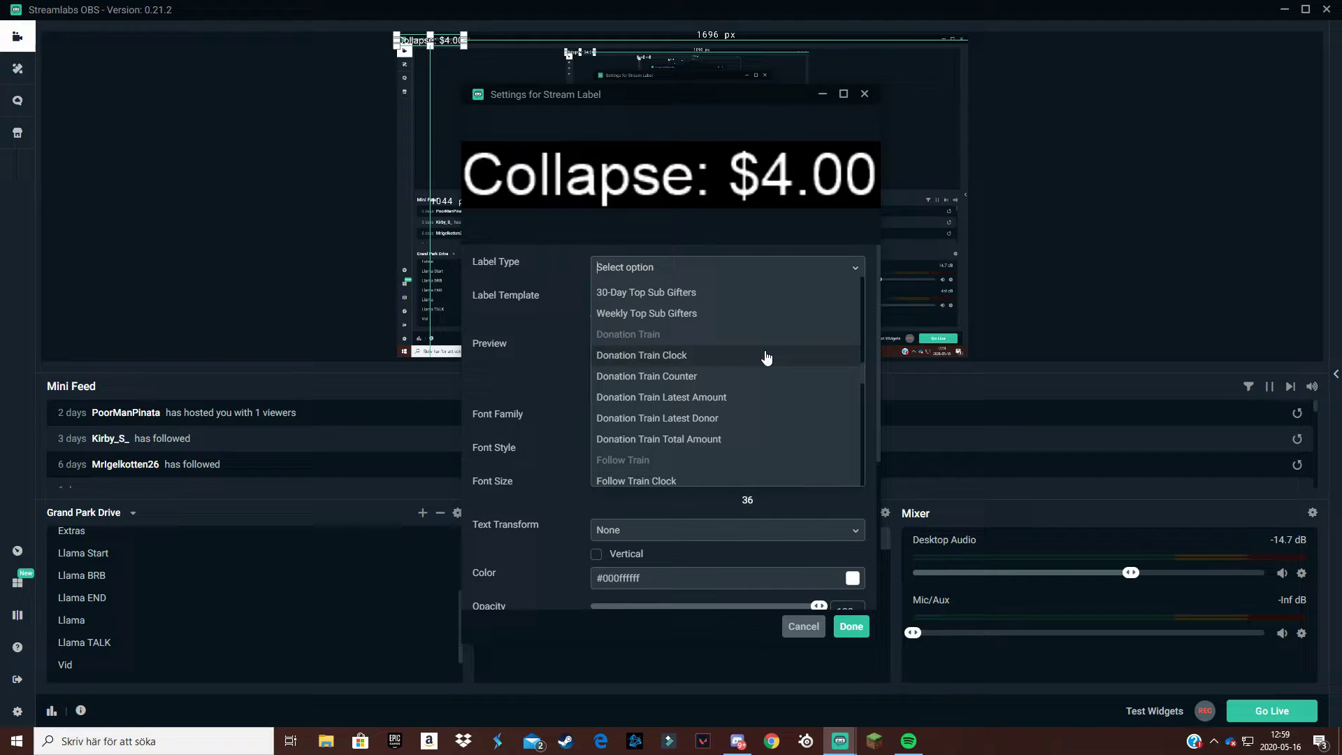
scroll(766, 358, up, 3)
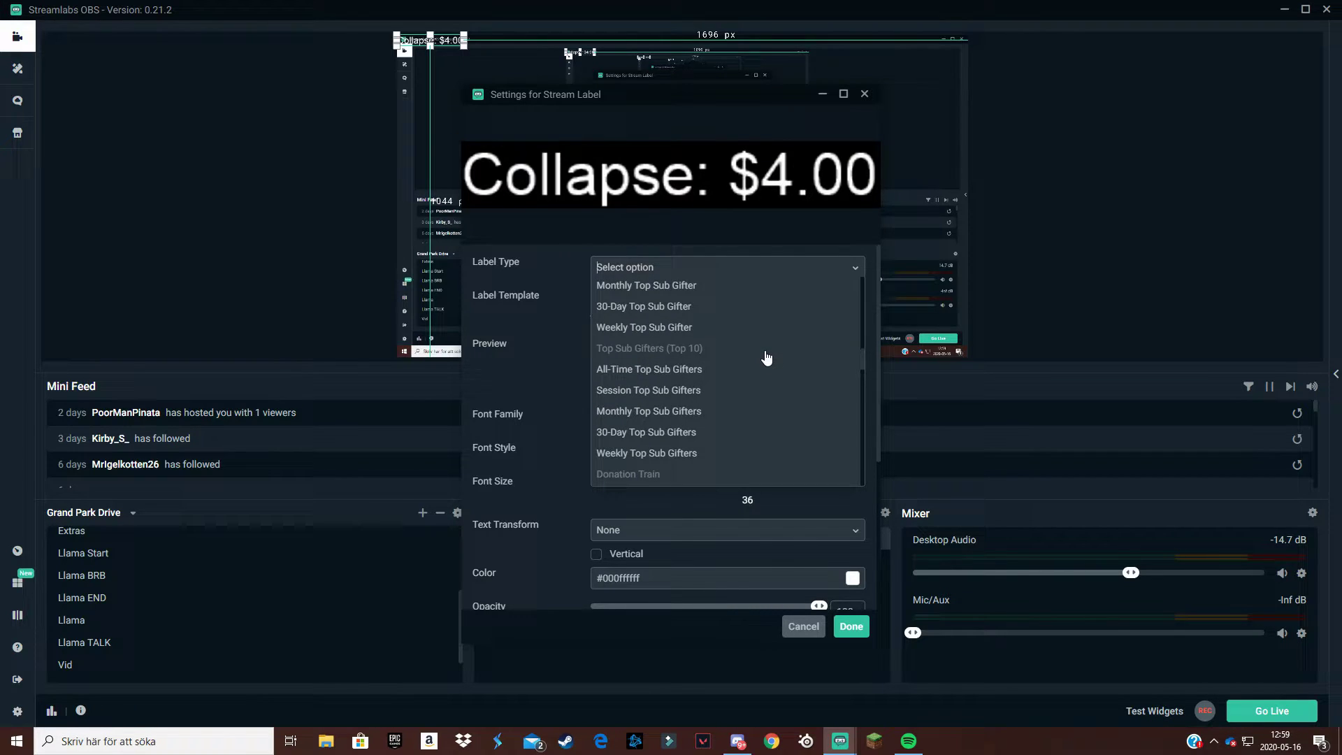
scroll(767, 358, up, 10)
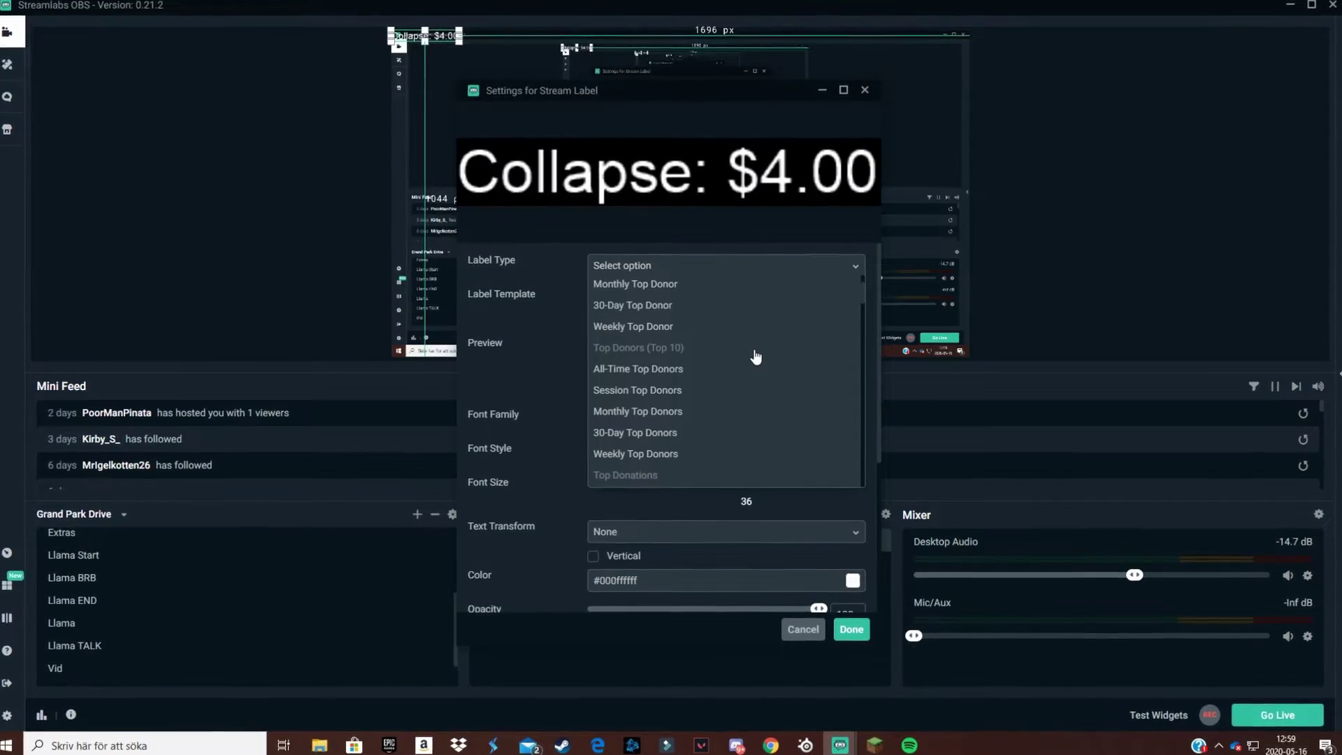
scroll(755, 357, down, 1)
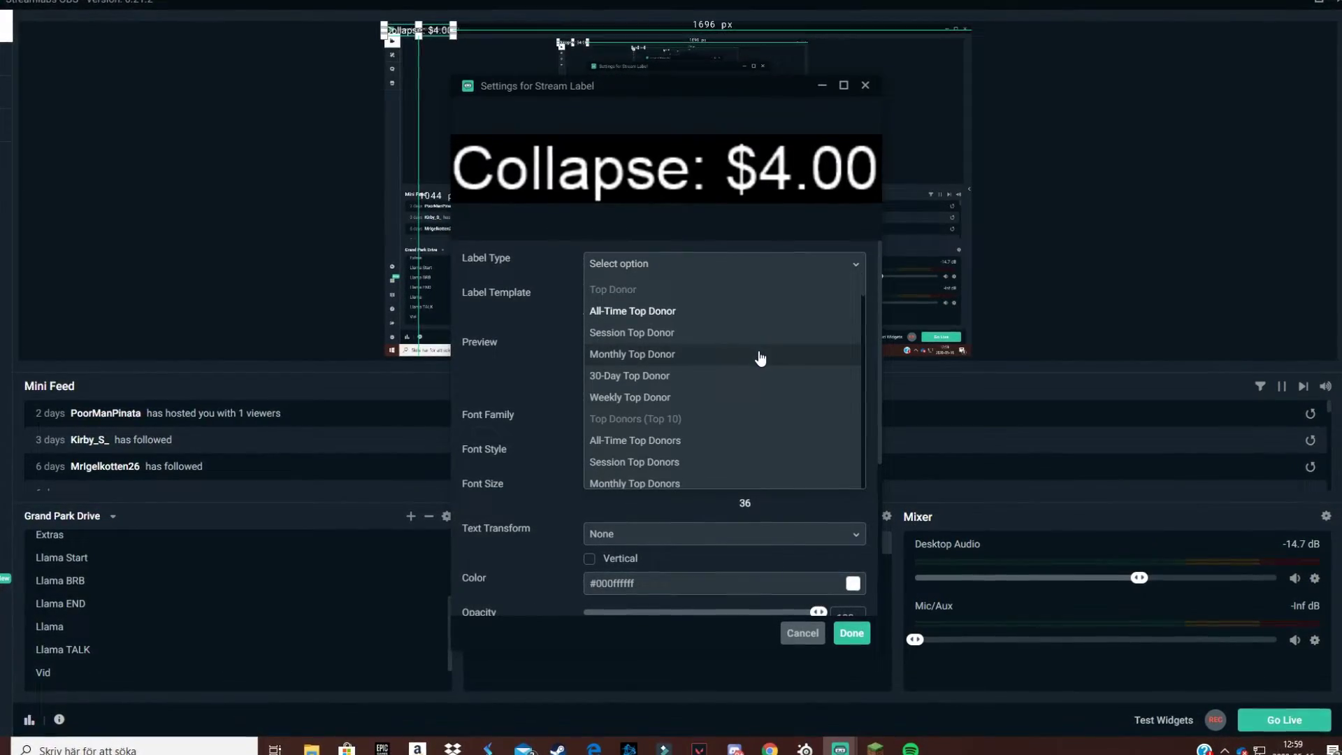
scroll(762, 358, up, 1)
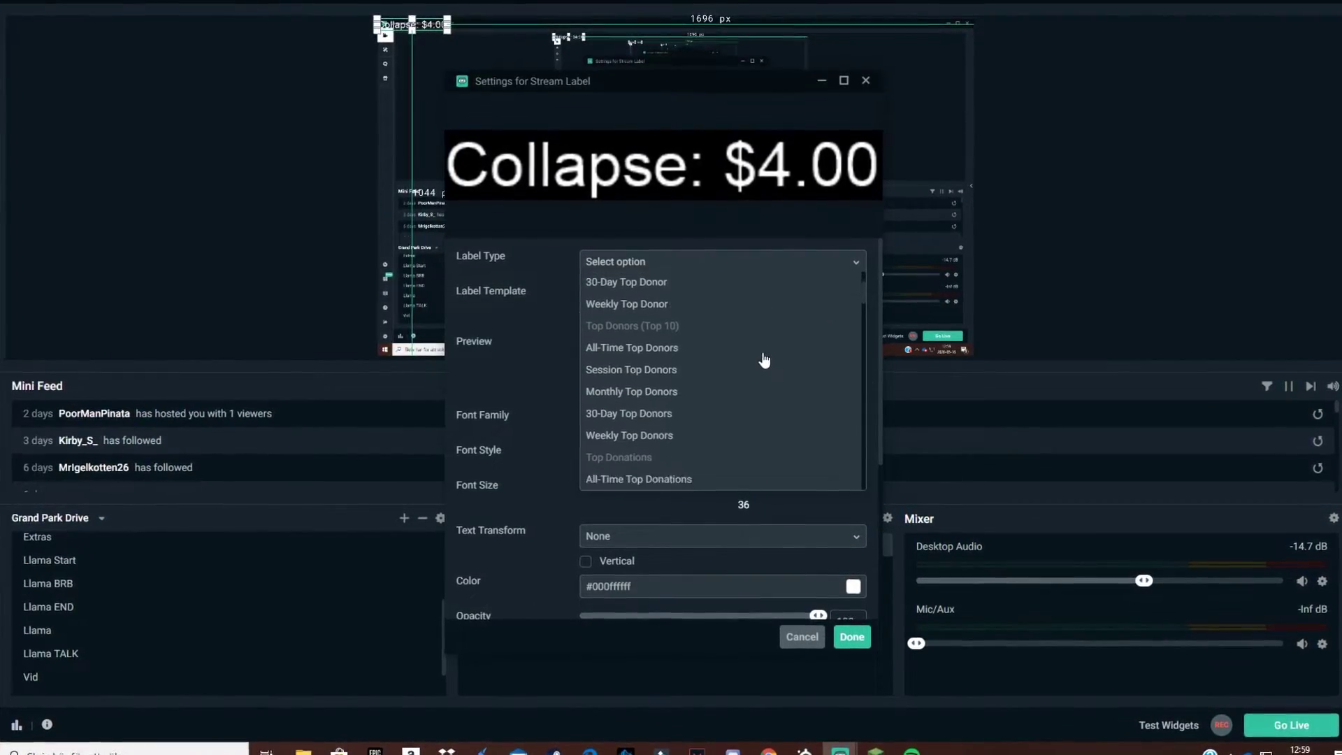
scroll(764, 360, down, 10)
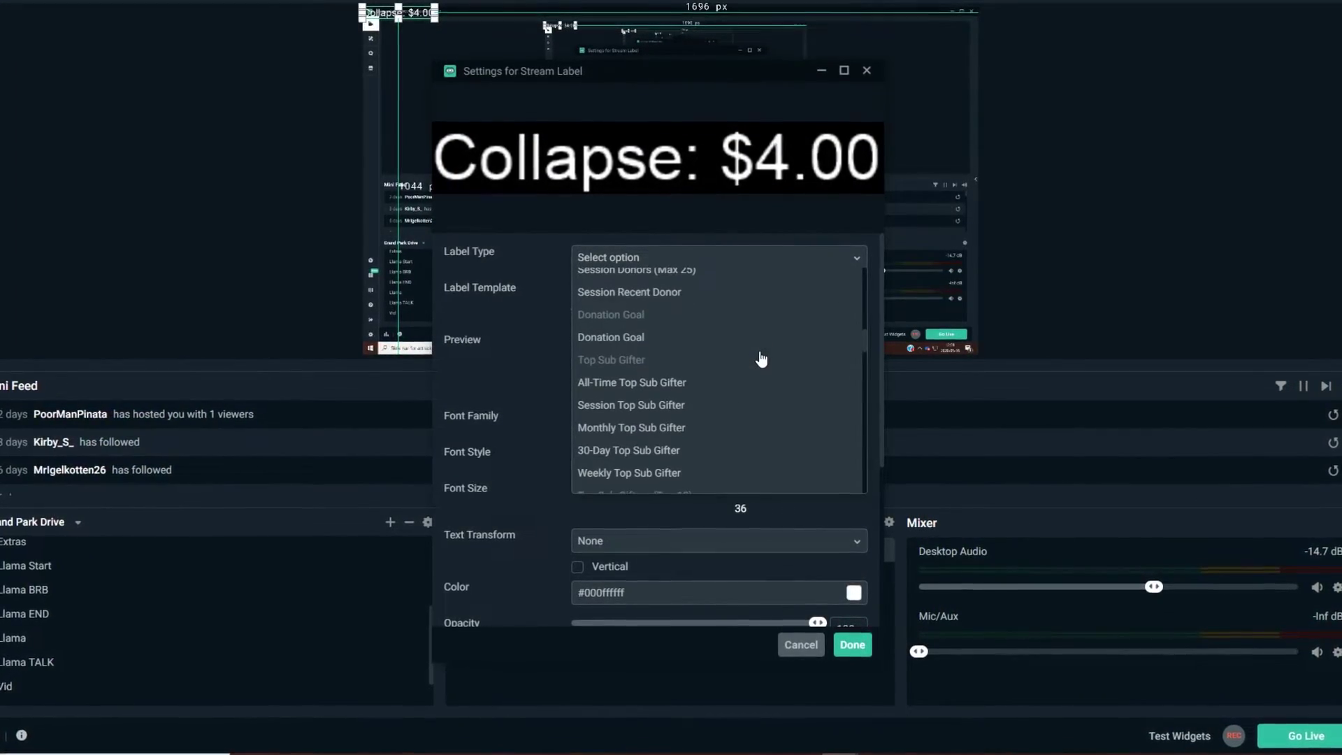
scroll(762, 360, down, 15)
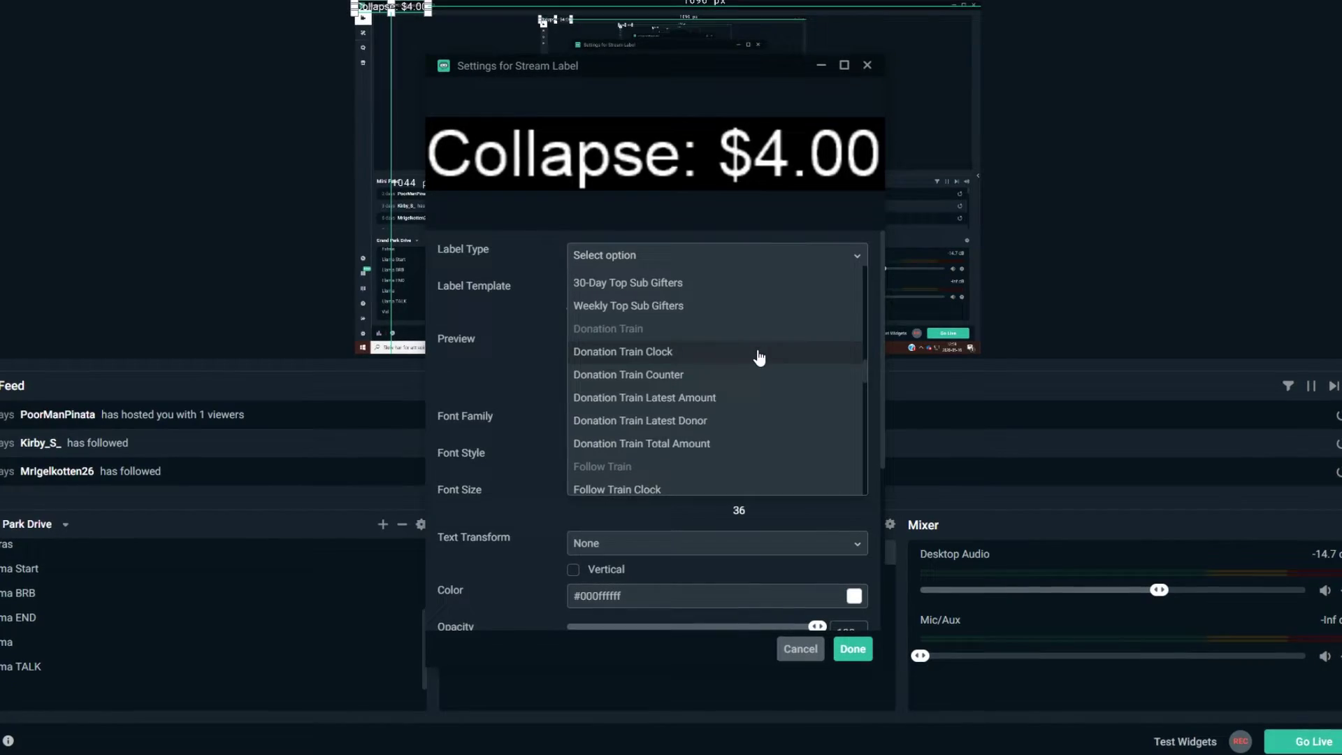
scroll(758, 357, down, 12)
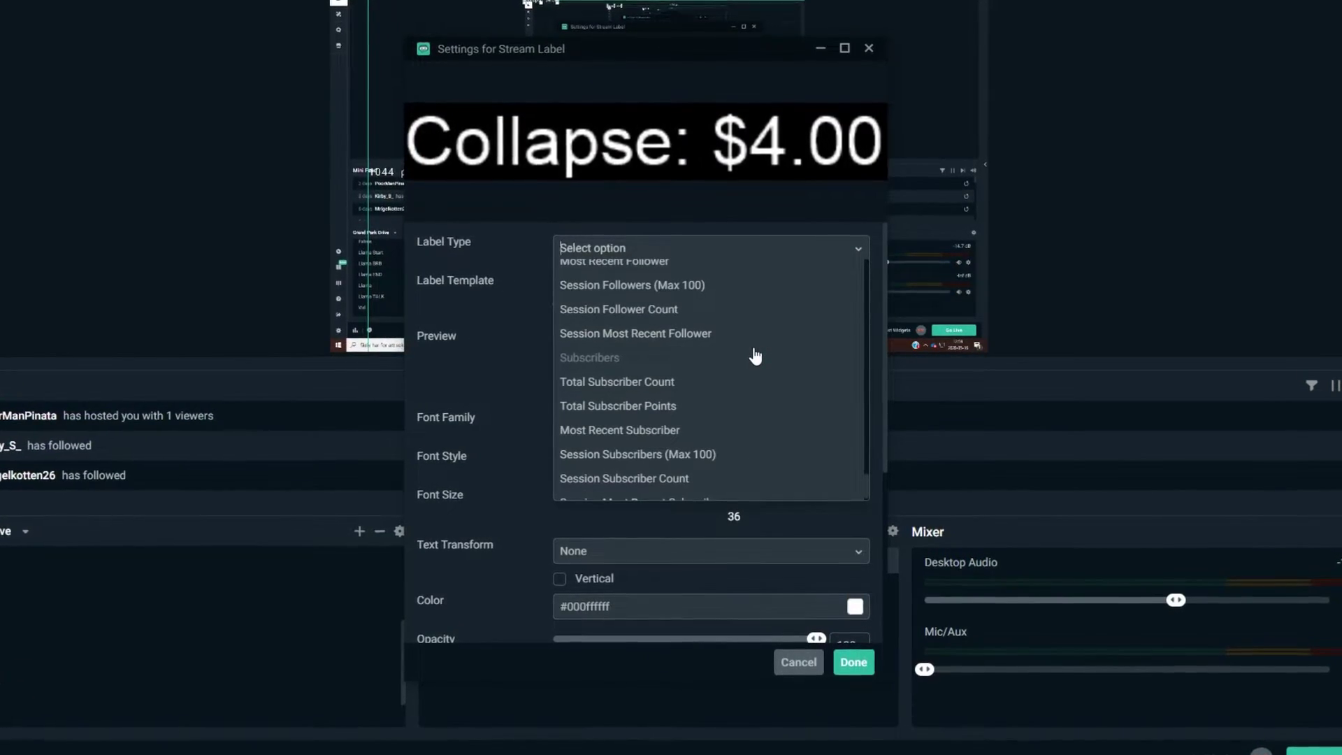
scroll(752, 354, up, 2)
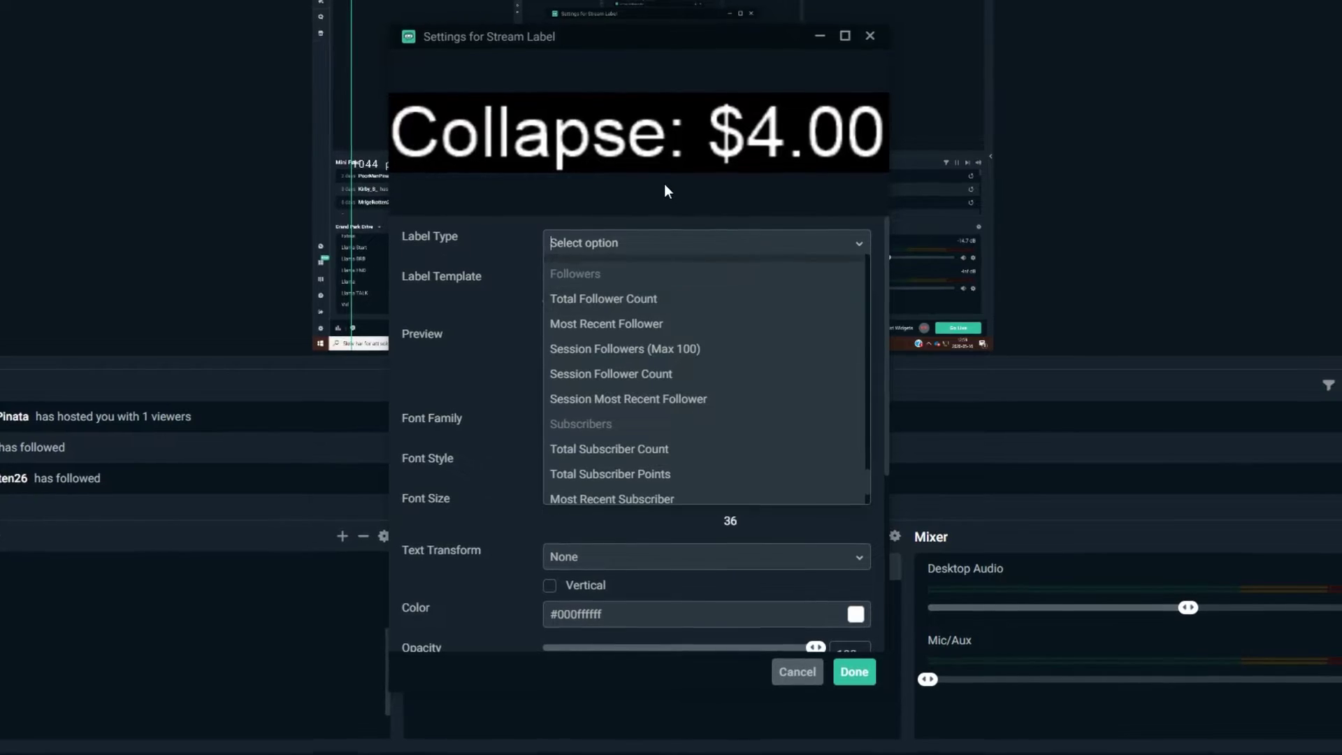
click(689, 324)
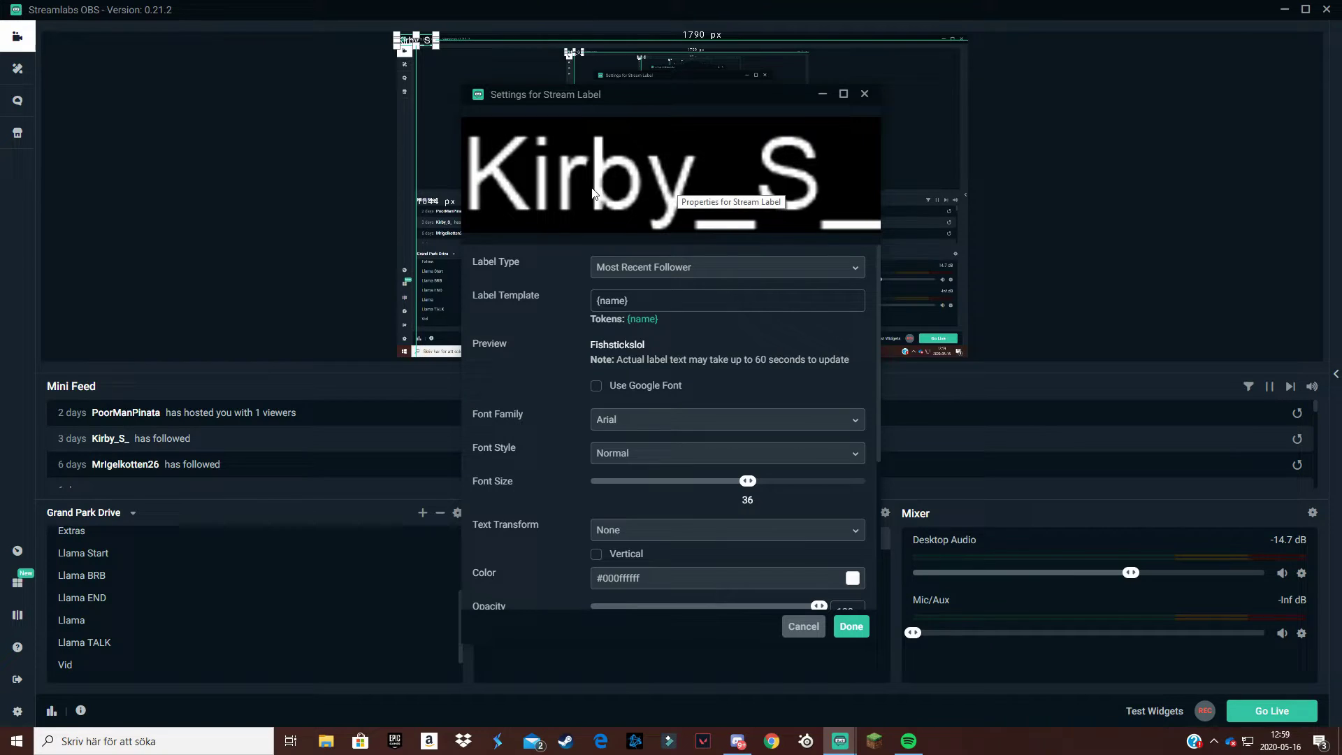
Prefix the label template with 'Recent follower:' so it reads 'Recent follower: {name}'
click(649, 304)
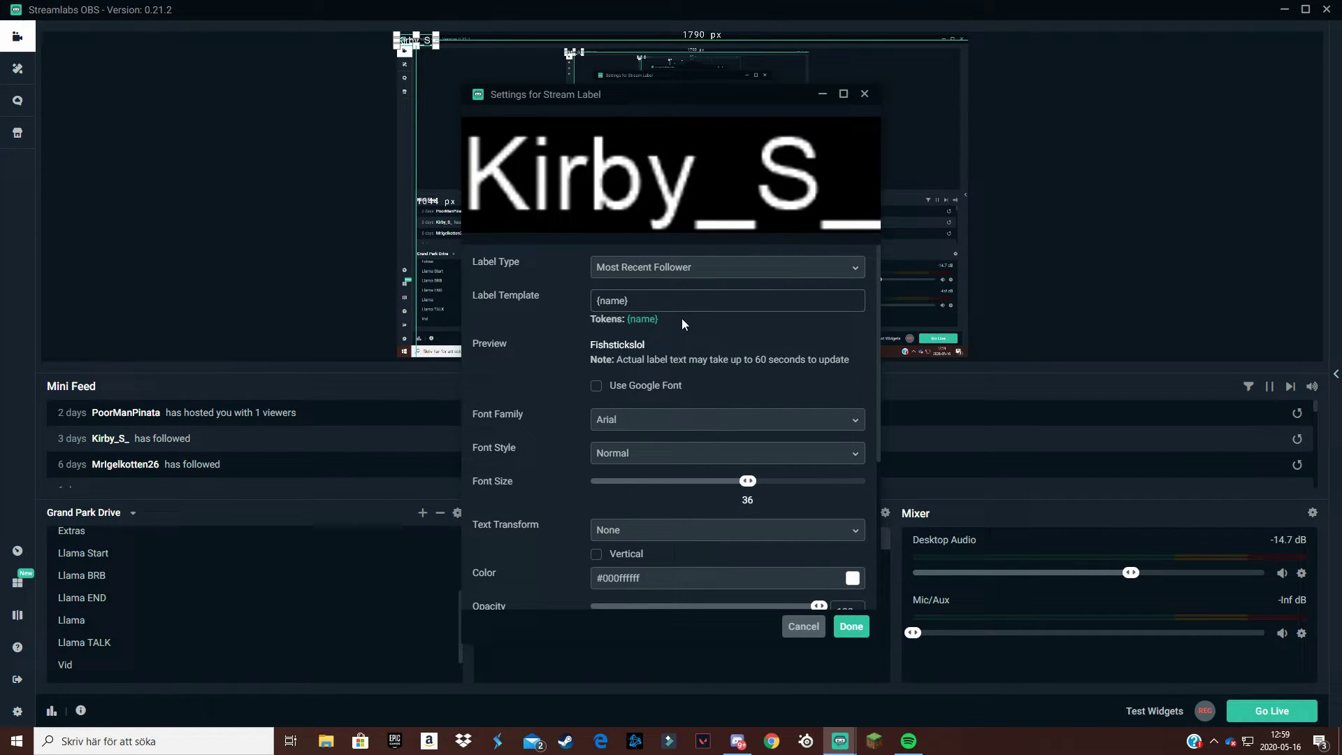
text(Recent follower:)
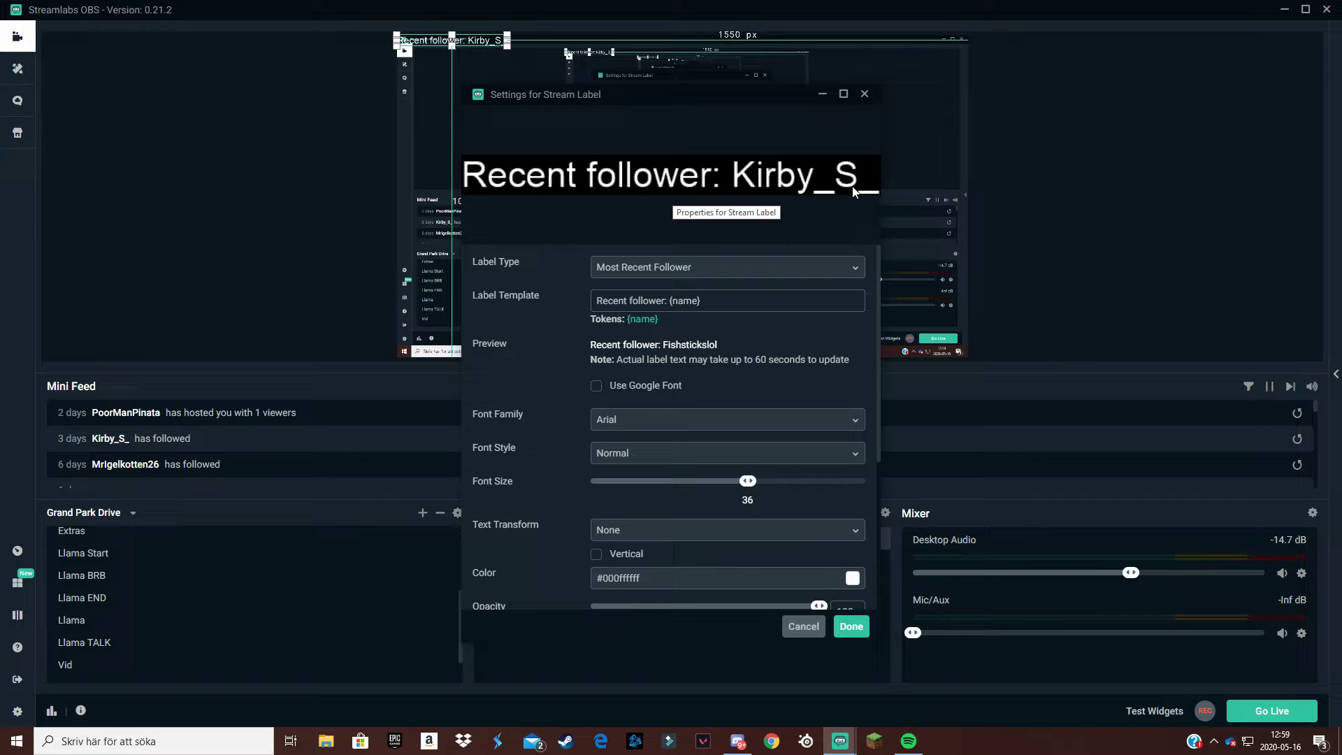
scroll(731, 319, down, 1)
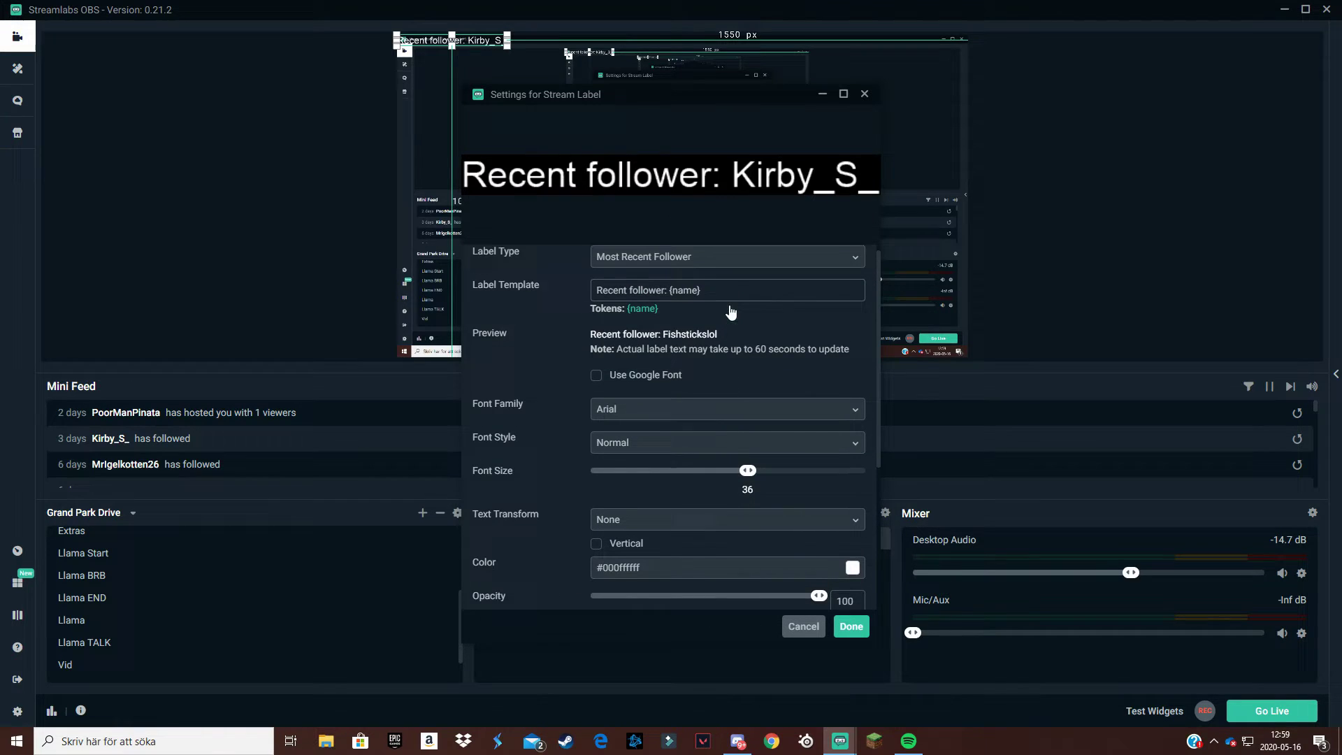
scroll(729, 308, up, 1)
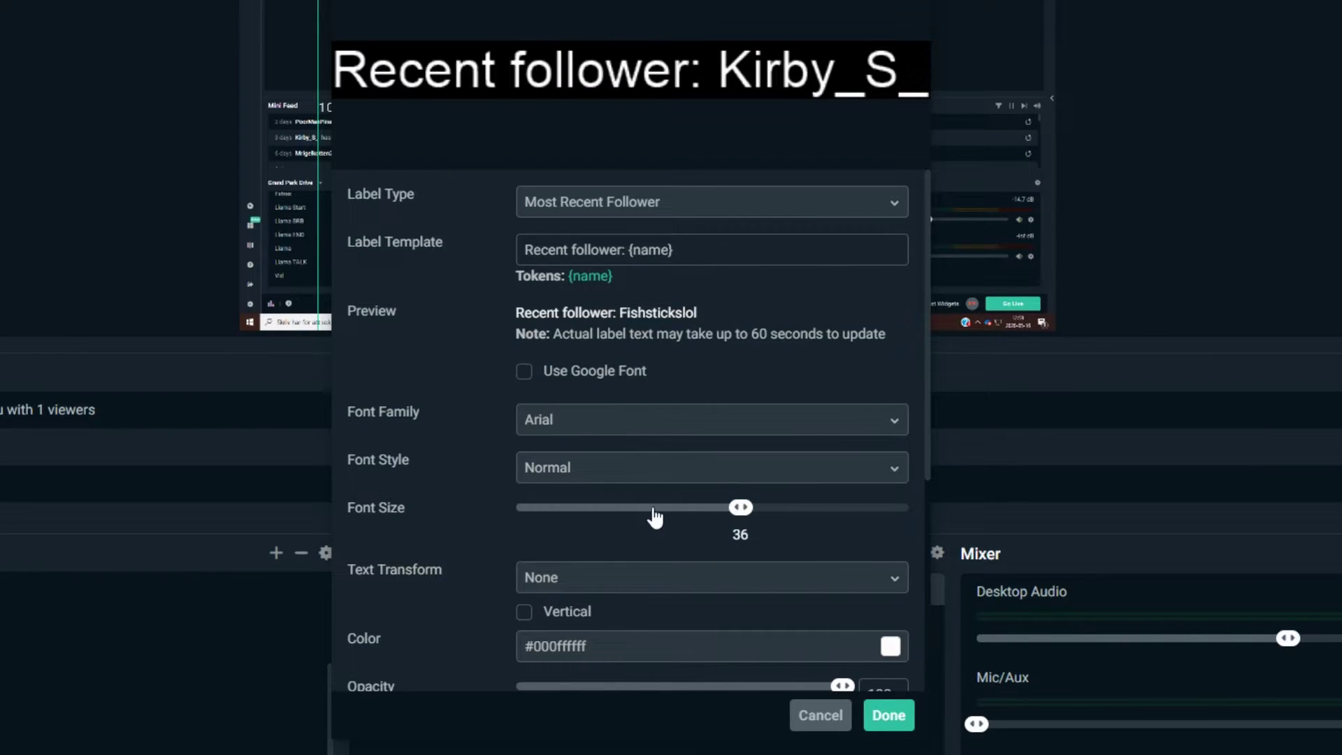
Set the follower label font to Arial Black, Normal style, with red text
click(691, 424)
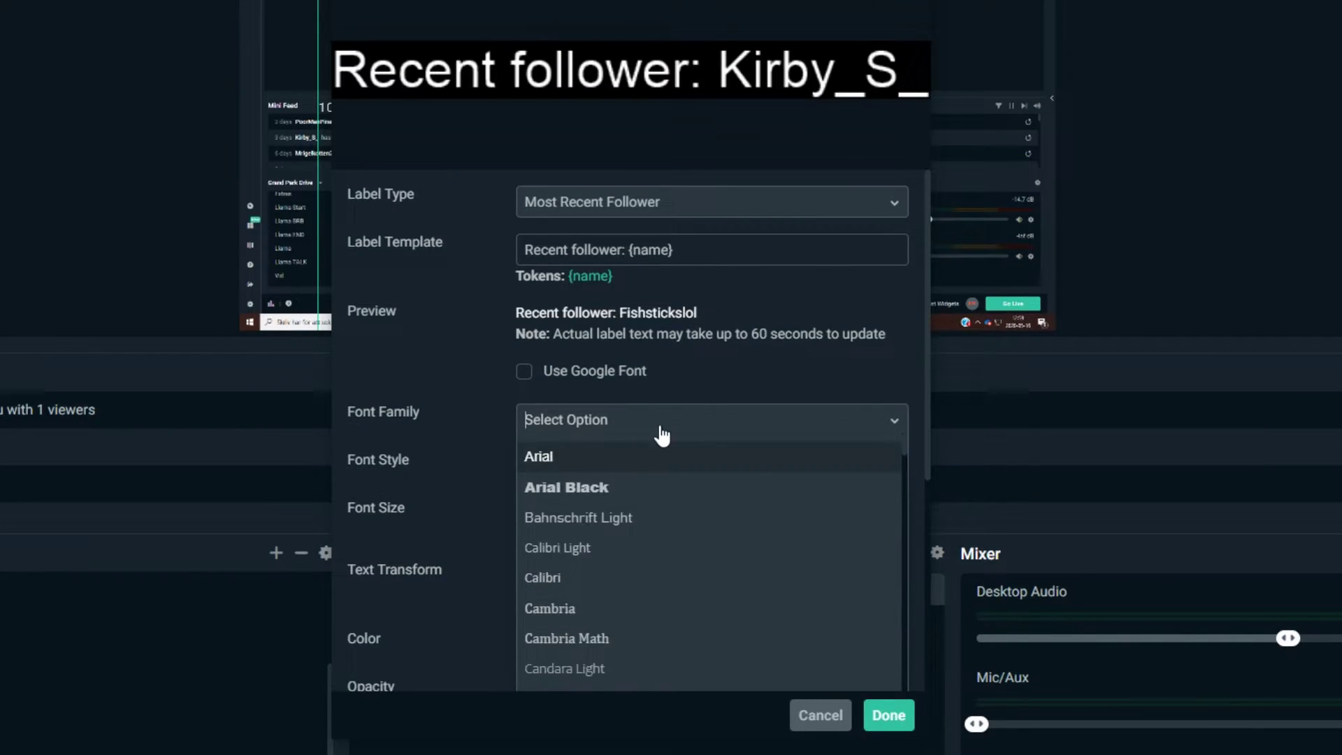
click(615, 487)
click(692, 466)
click(650, 503)
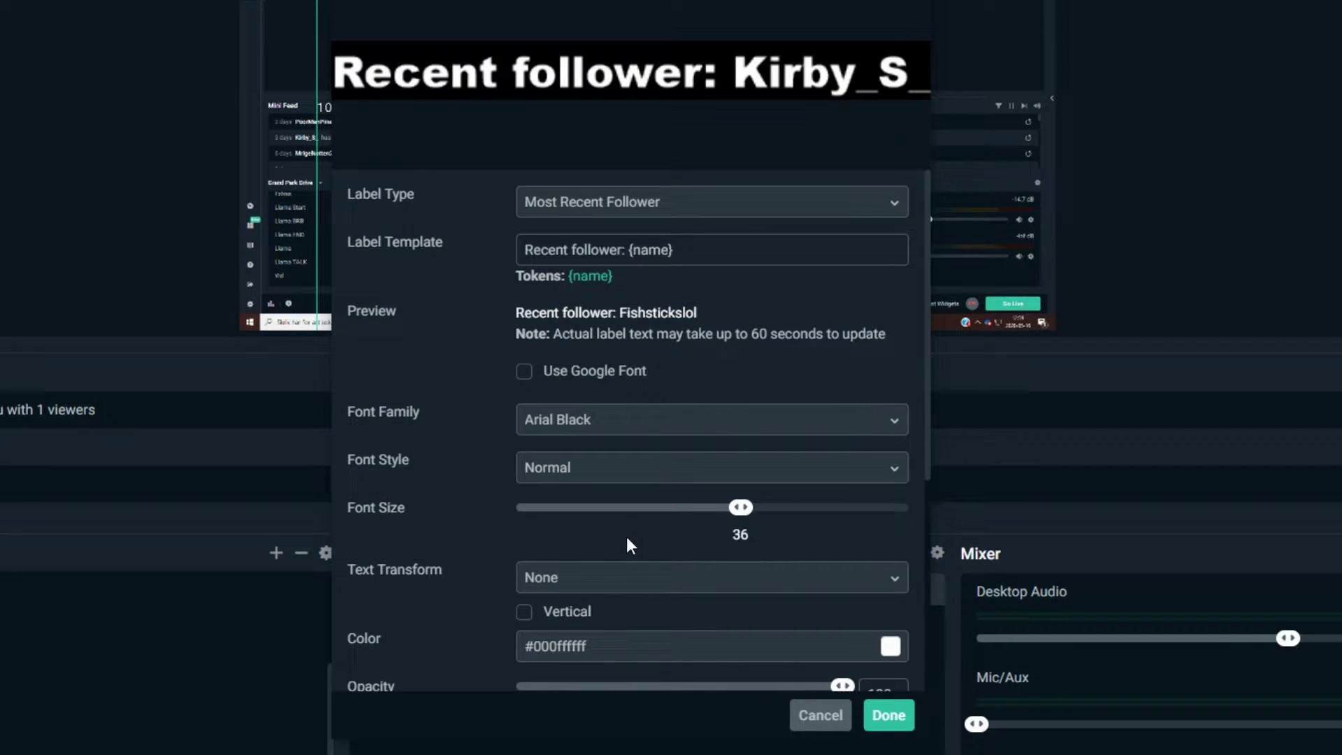
scroll(553, 552, down, 3)
click(779, 546)
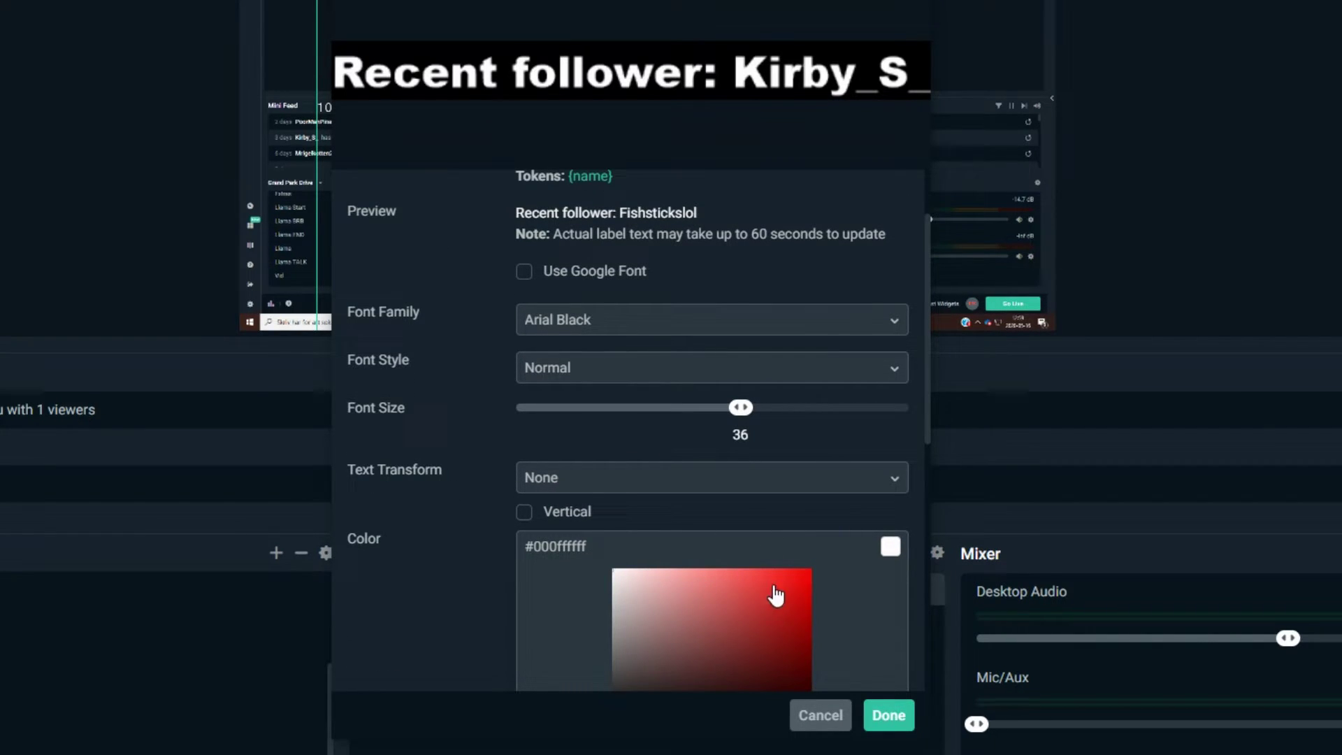
click(810, 571)
Add a muted dark red gradient to the follower text and save the settings
scroll(763, 513, down, 4)
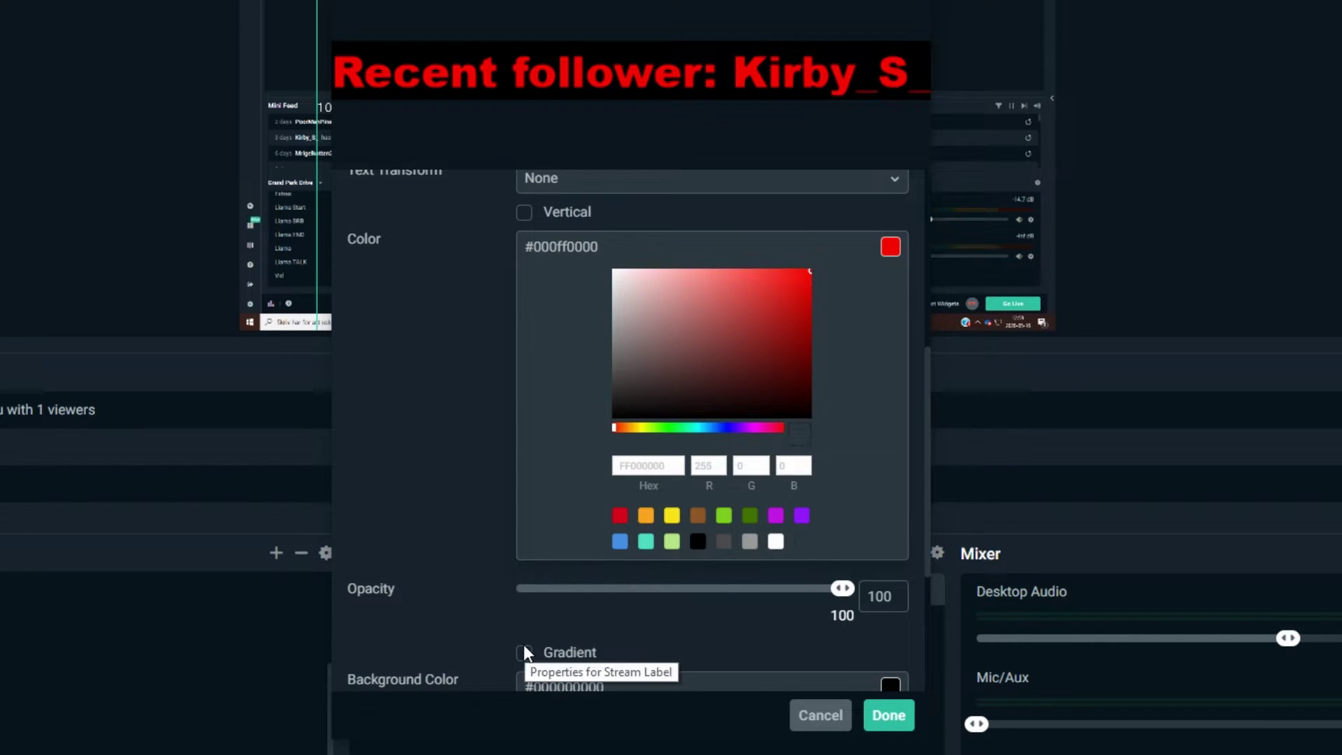
click(524, 652)
scroll(785, 505, down, 3)
click(785, 489)
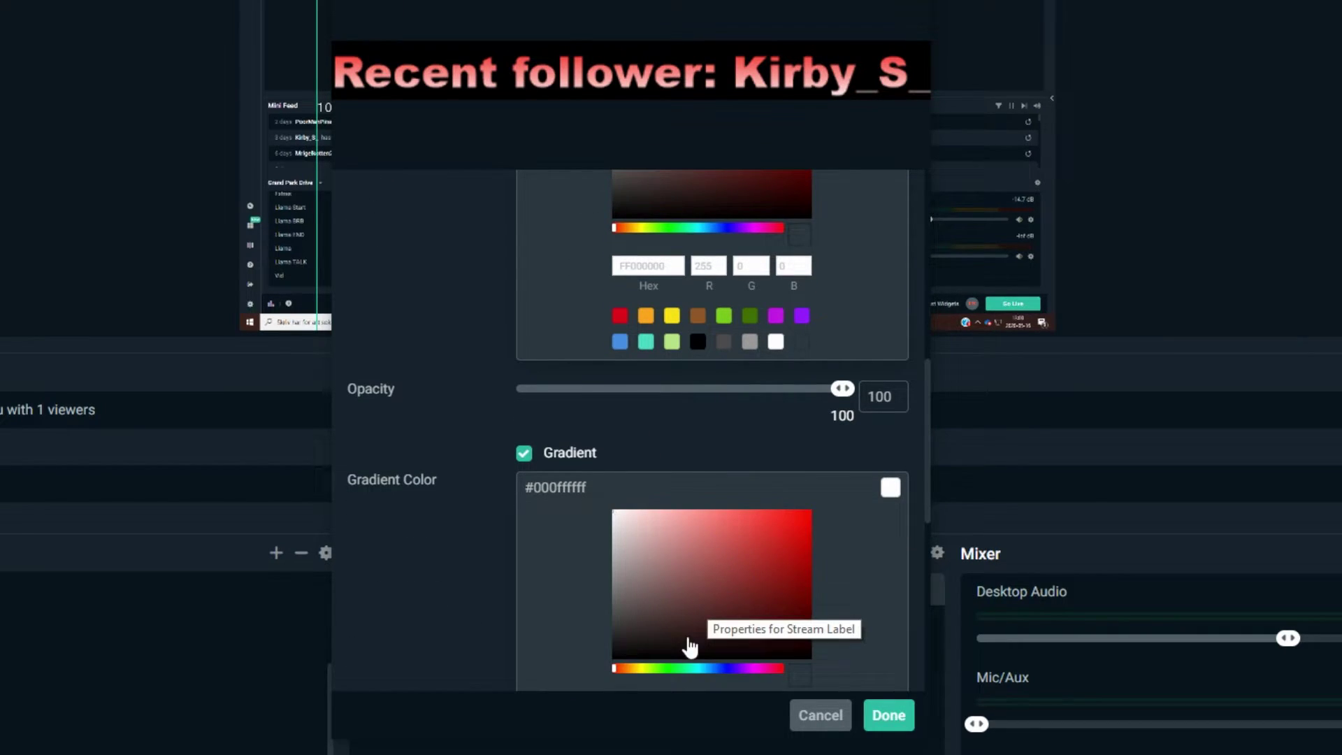
click(762, 657)
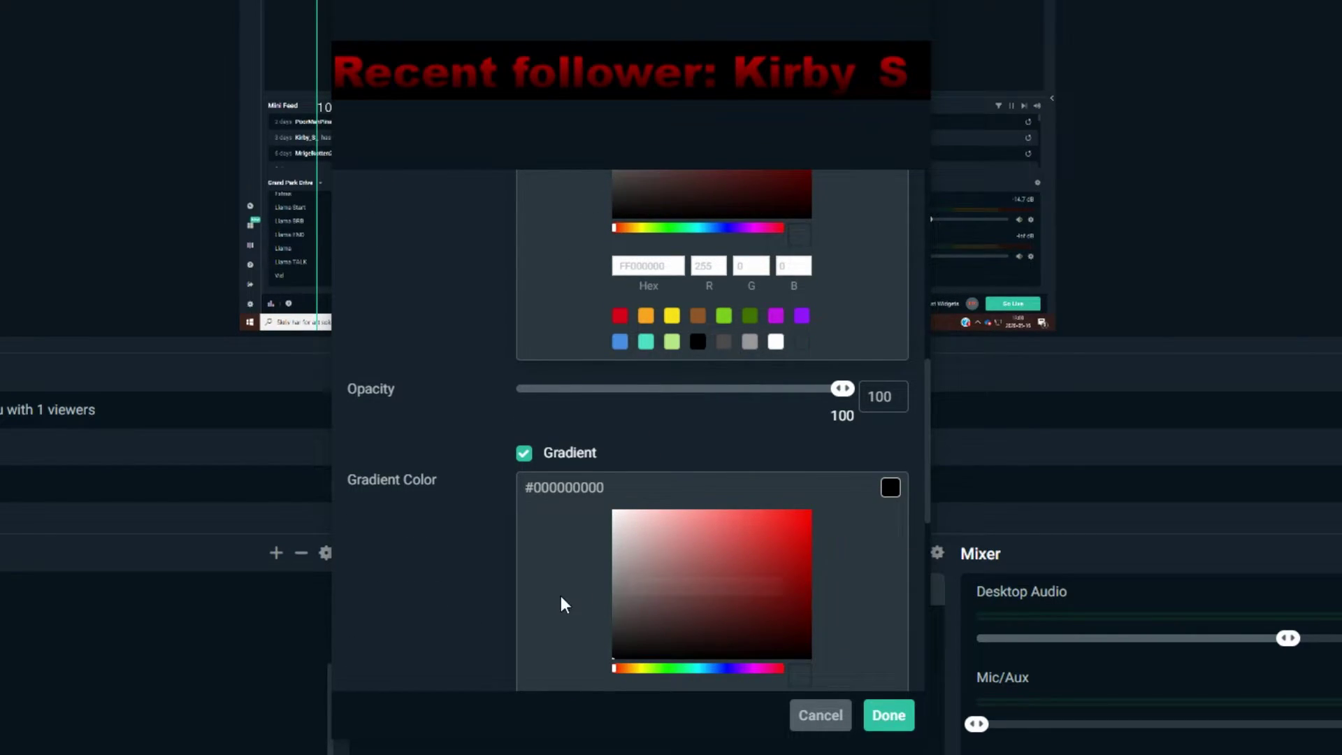
click(652, 637)
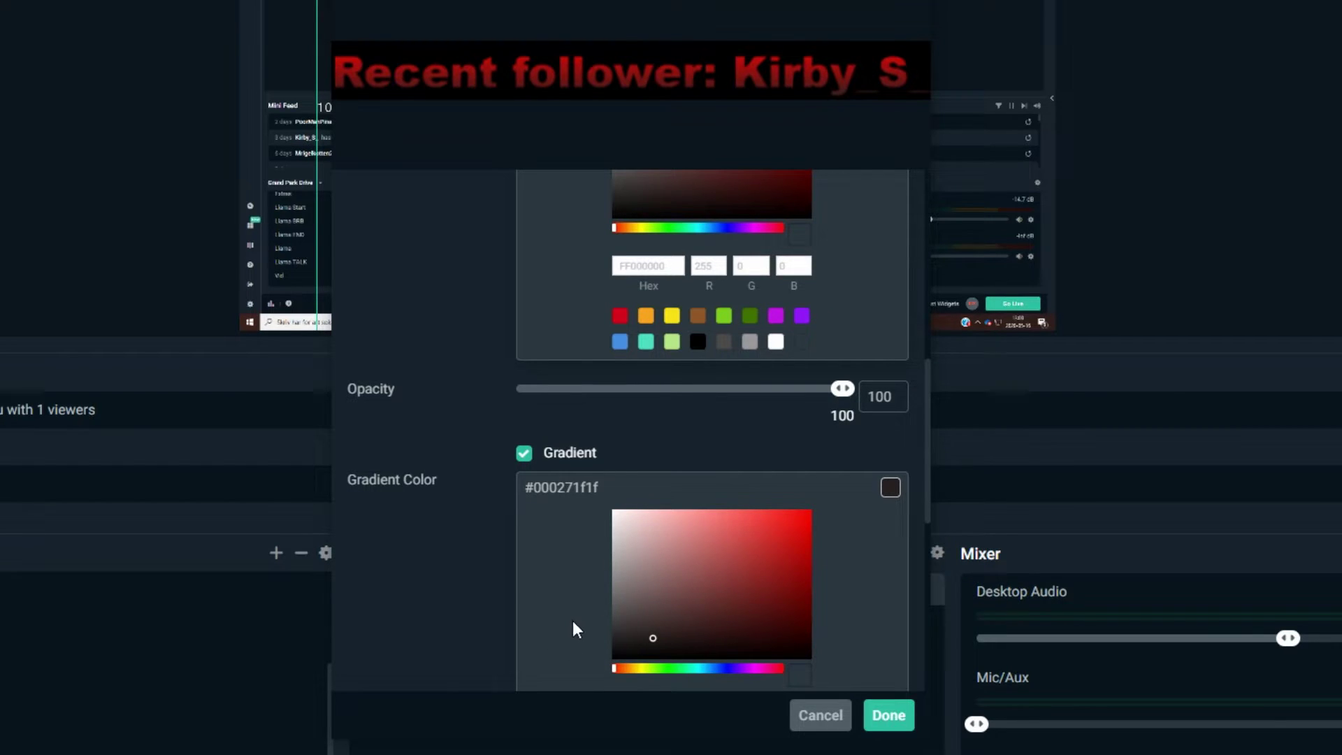
click(679, 578)
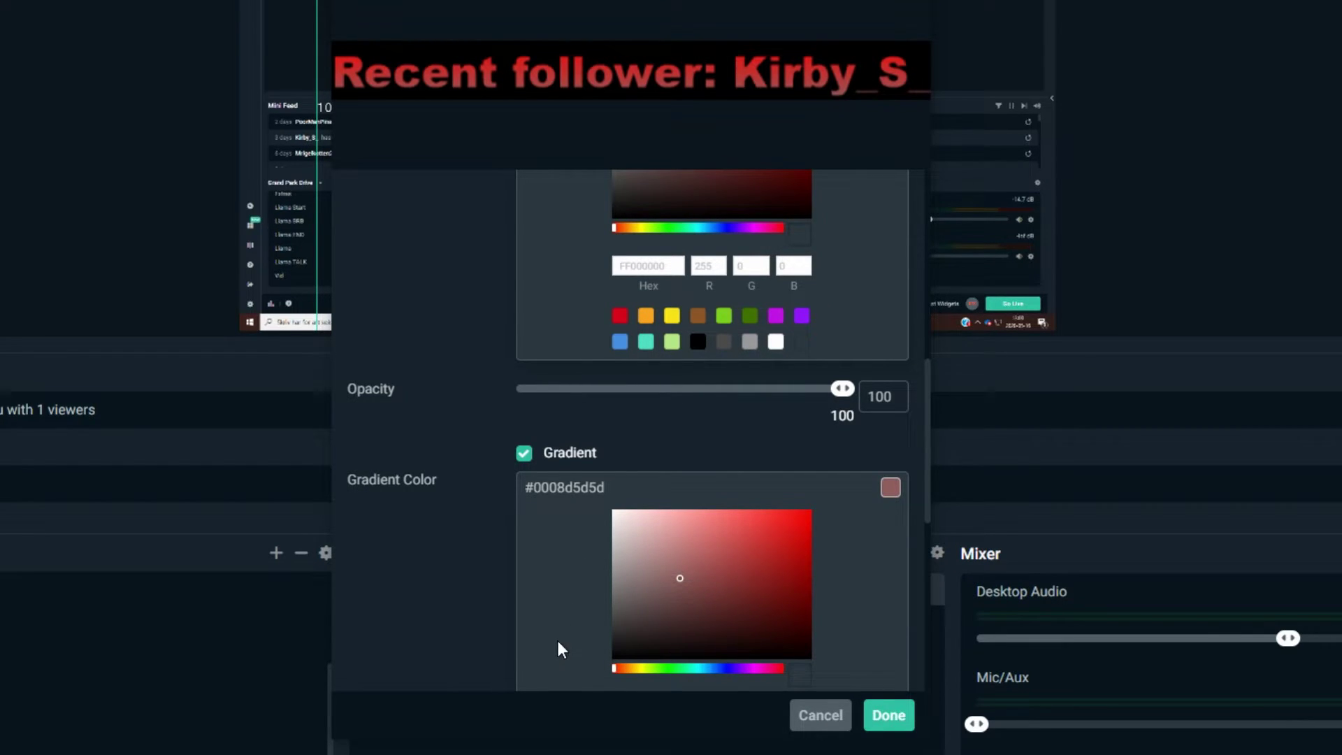
scroll(524, 471, down, 5)
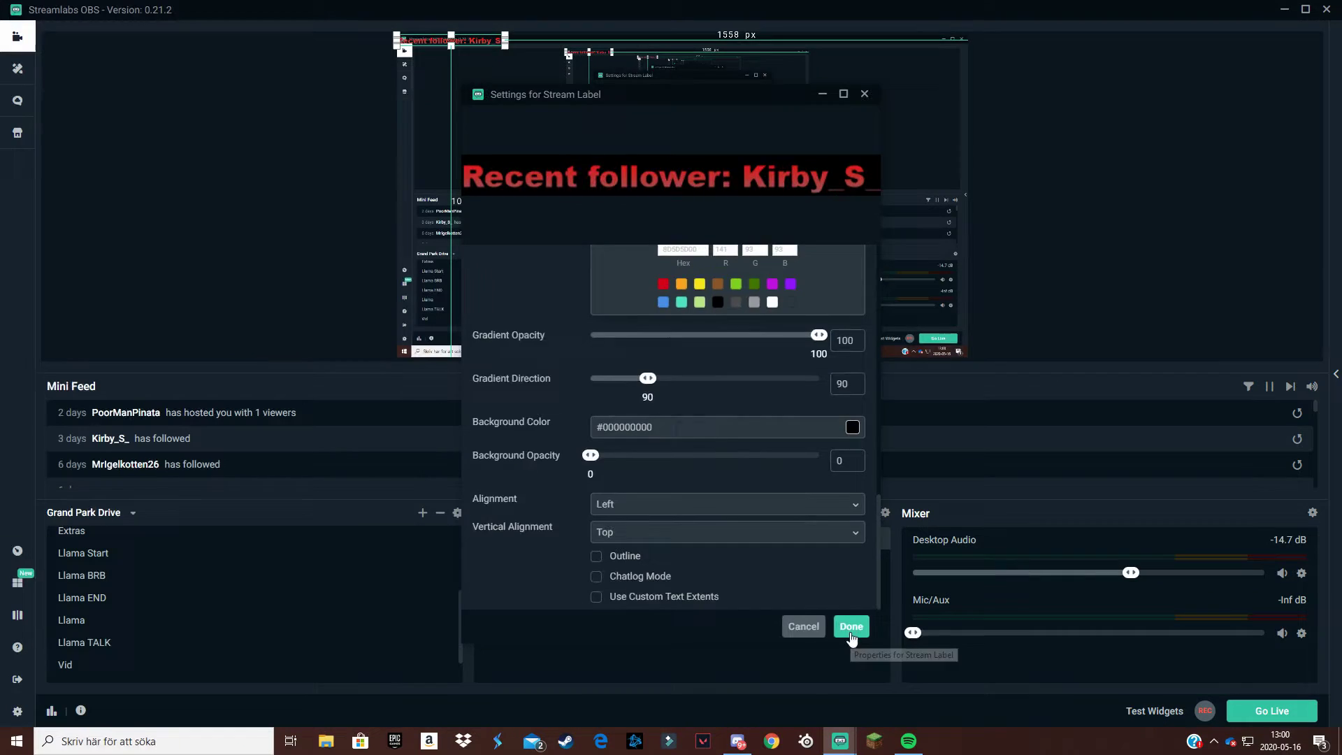
click(886, 714)
Drag the follower label to the top centre of the canvas
drag(464, 41, 601, 190)
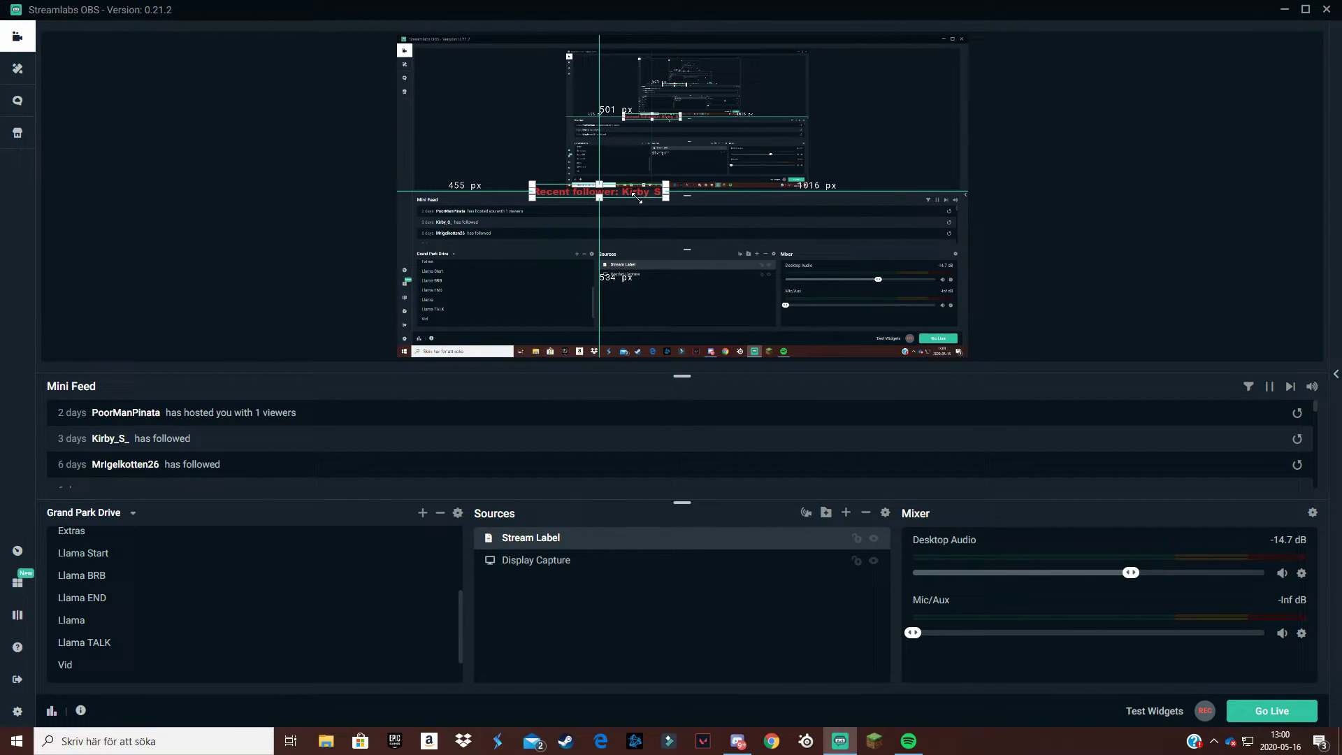
drag(631, 192, 664, 52)
click(1078, 144)
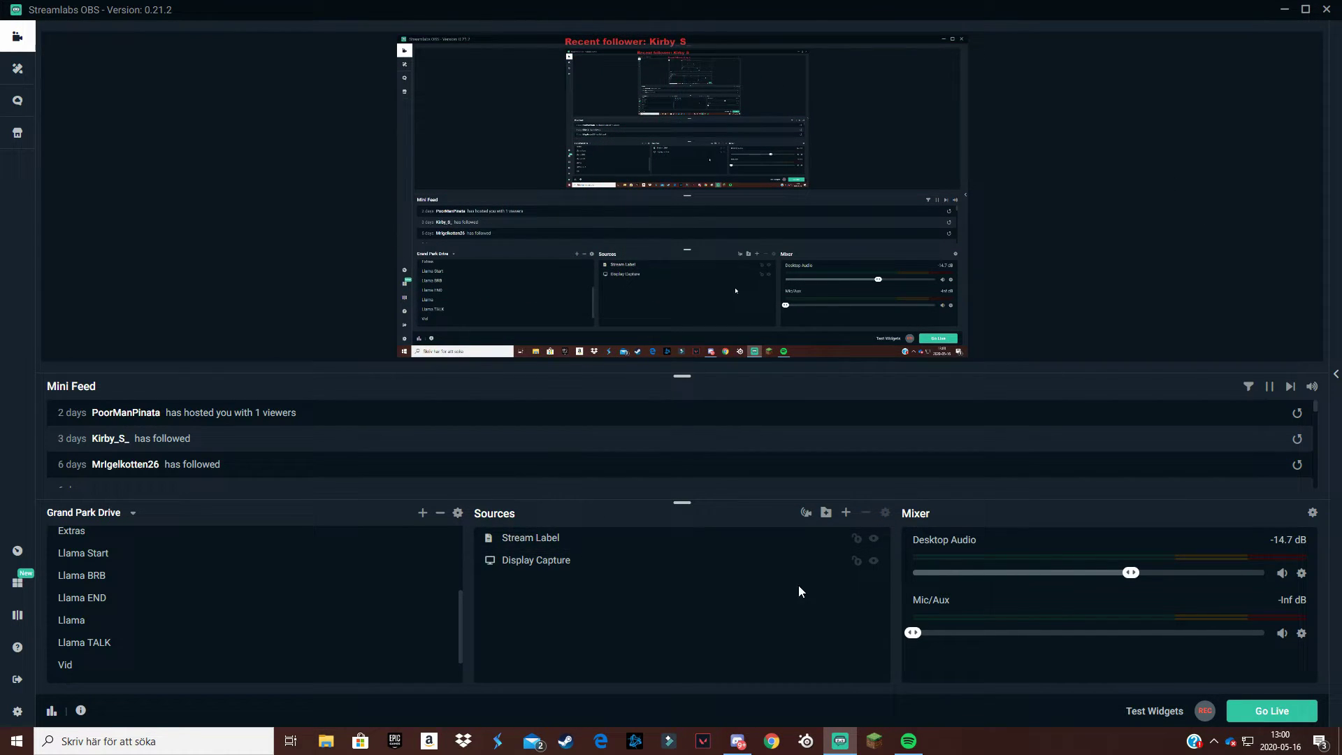
Add a second, new Stream Label widget source to the scene
click(844, 512)
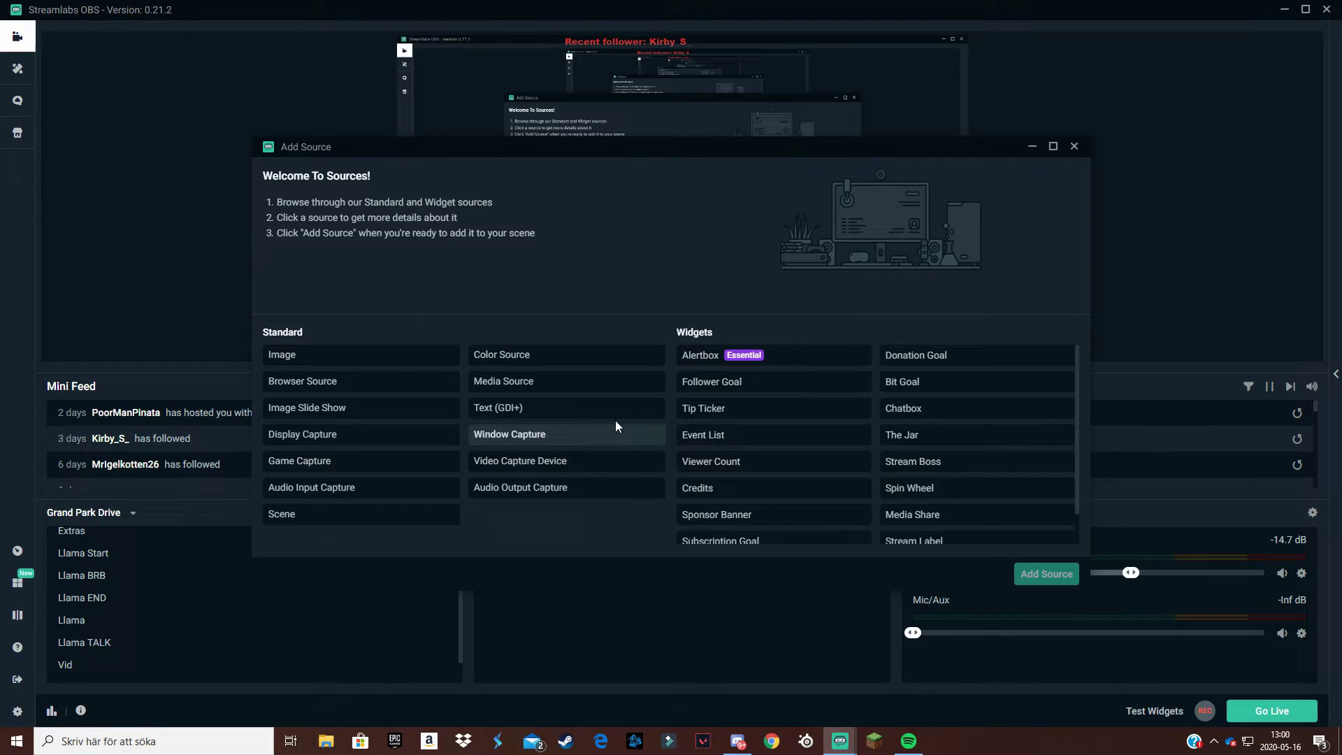
scroll(915, 458, down, 1)
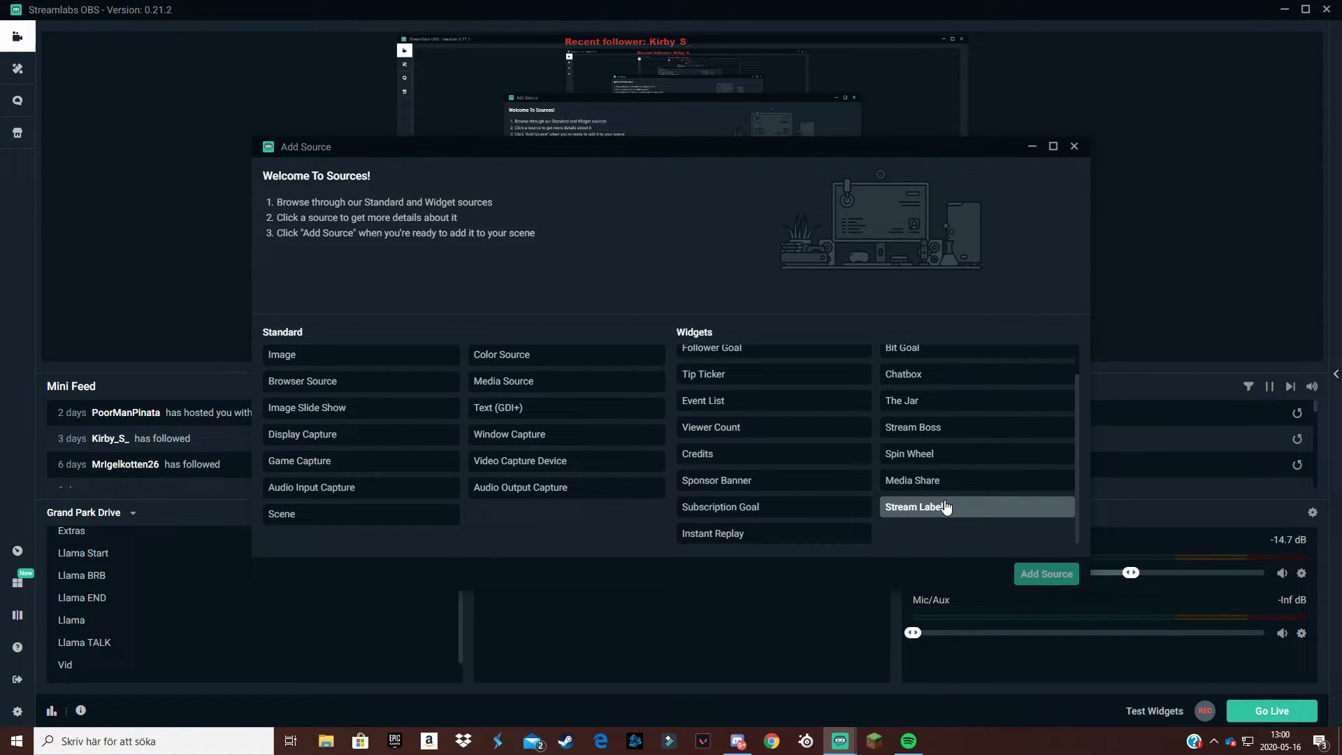
click(945, 507)
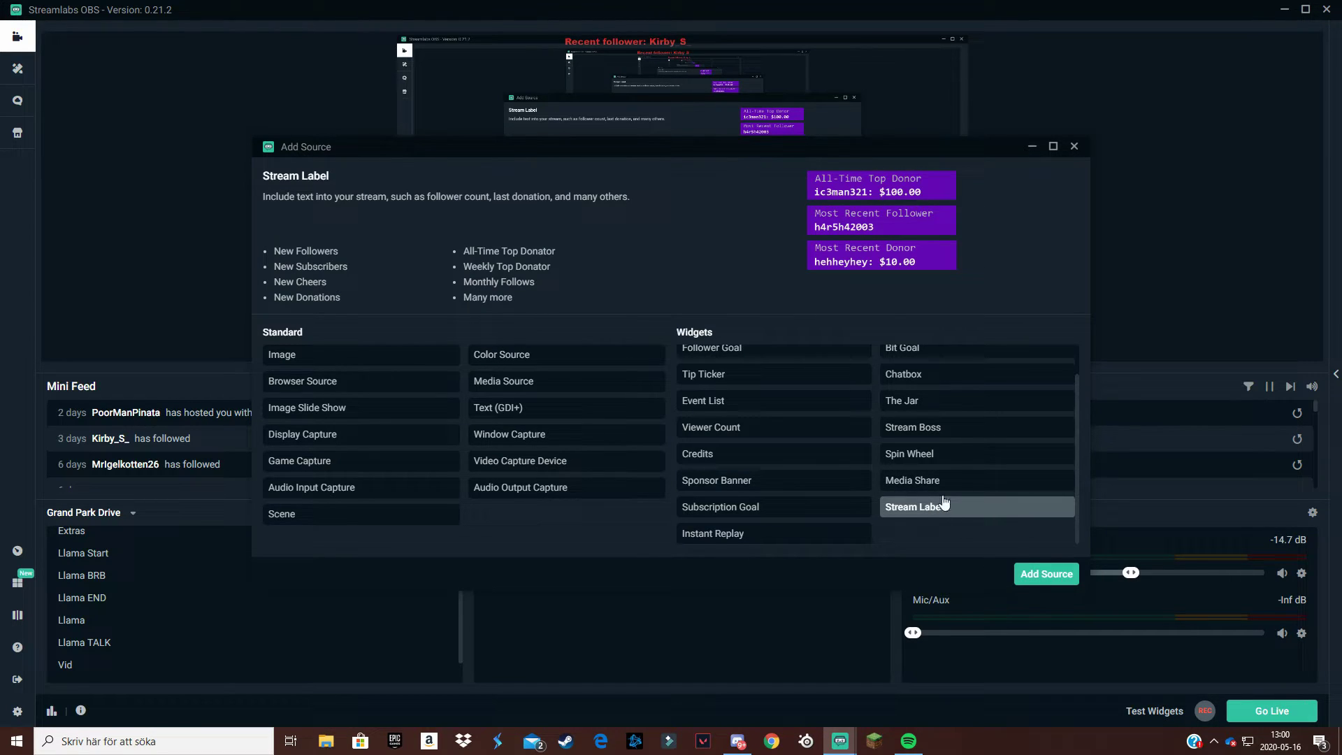
click(1029, 573)
click(605, 457)
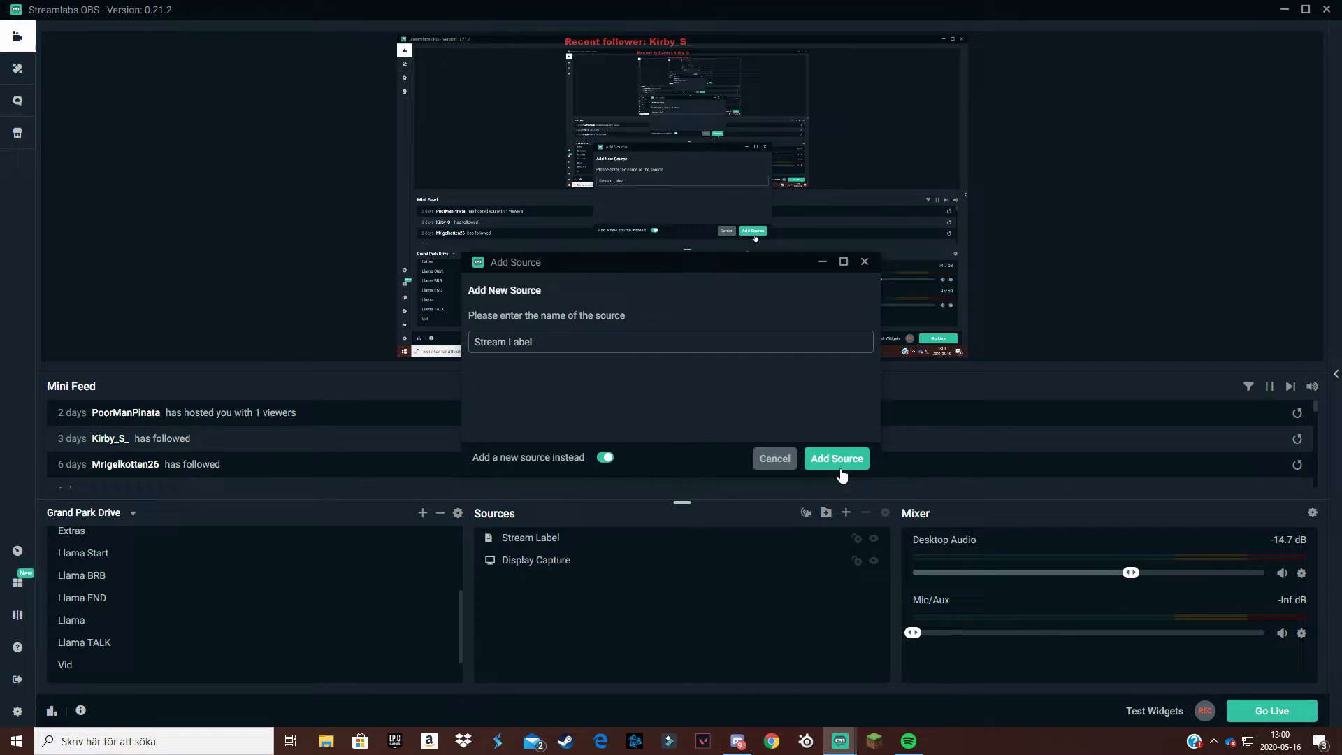
click(837, 458)
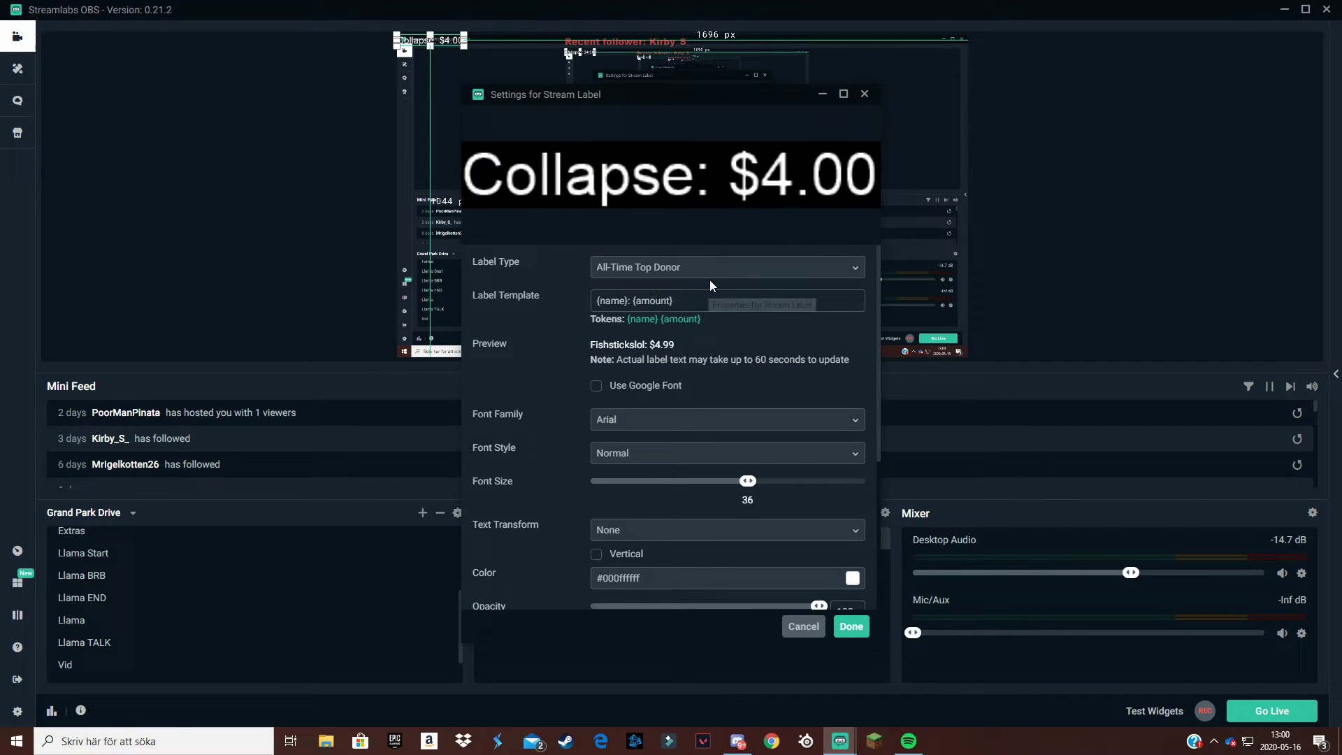
Set the new label's type to Most Recent Donor
click(742, 275)
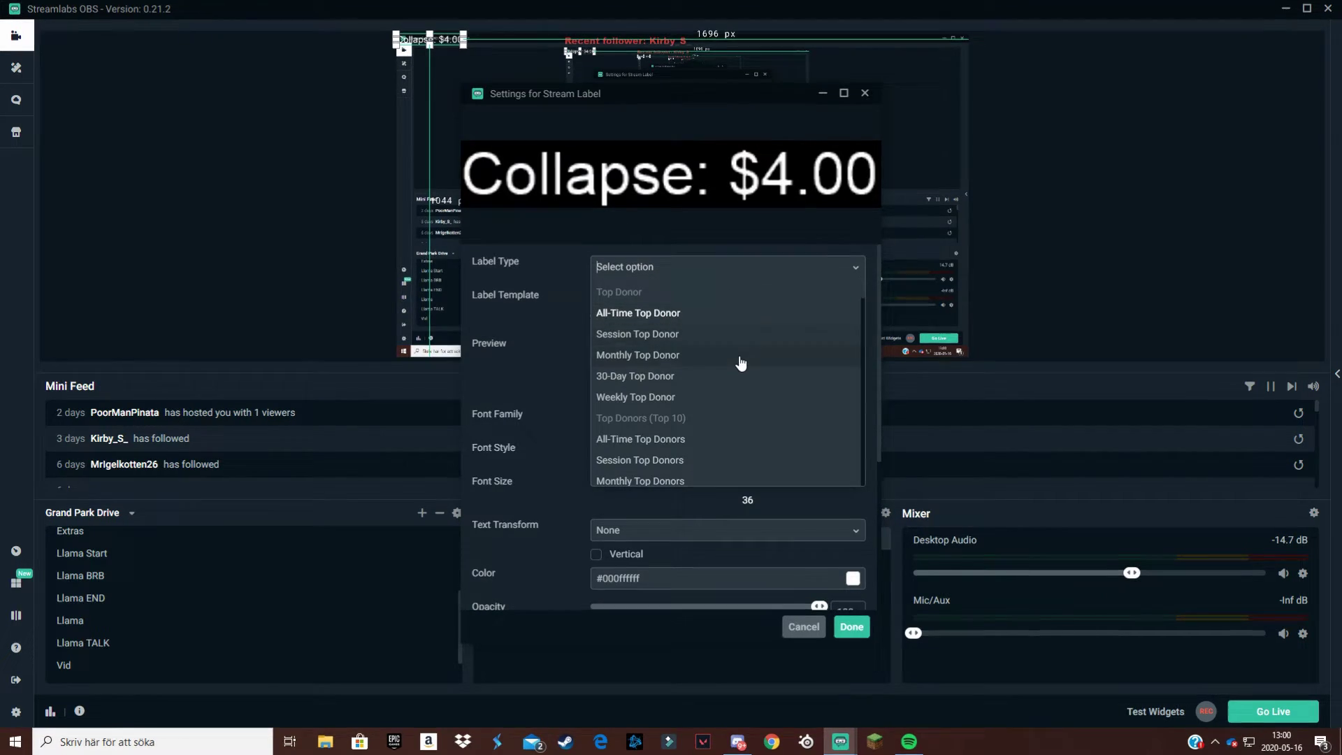
scroll(742, 363, down, 5)
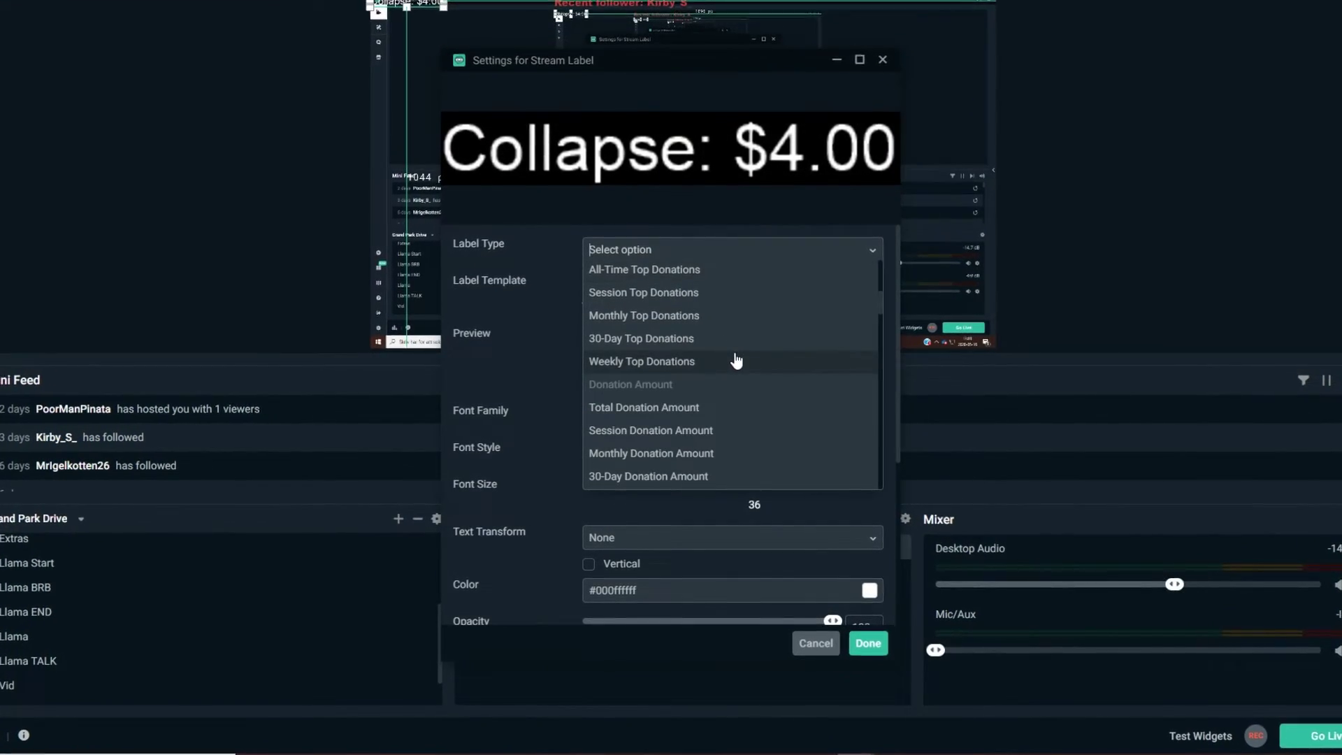
scroll(736, 360, down, 5)
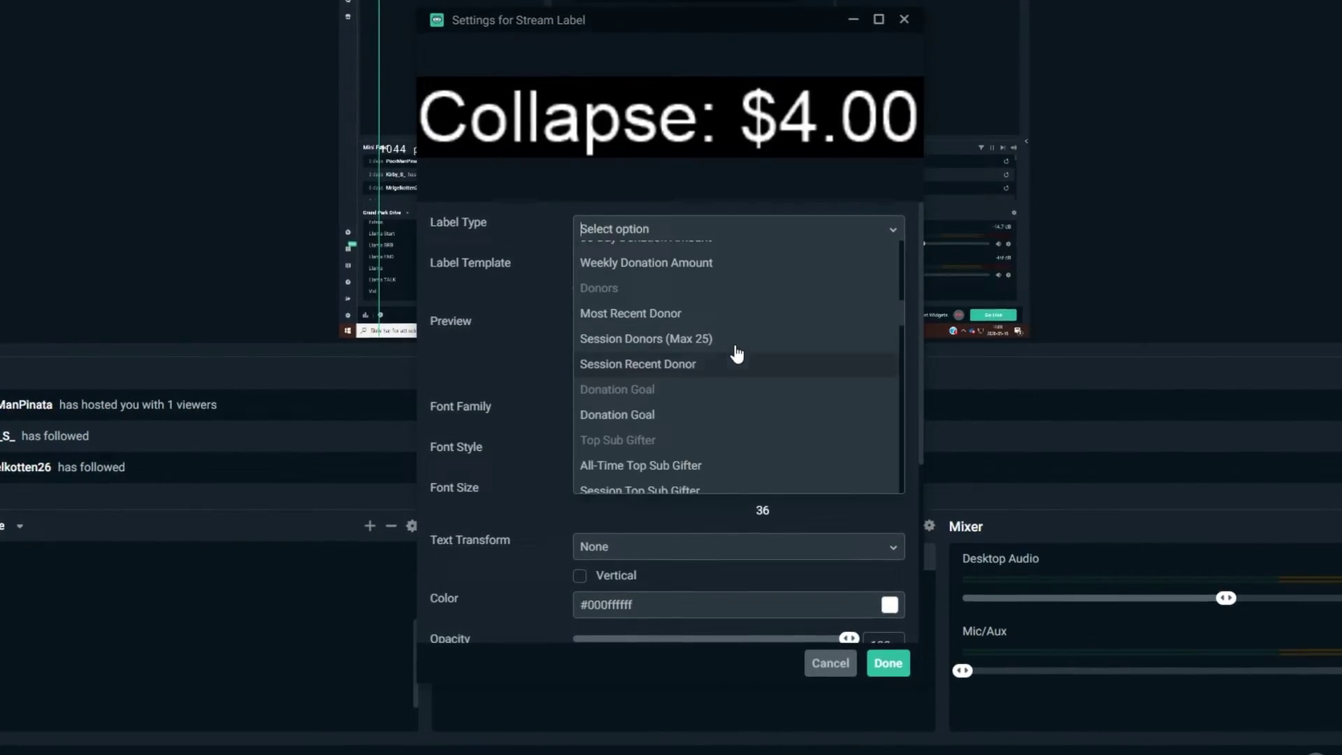
scroll(736, 353, up, 2)
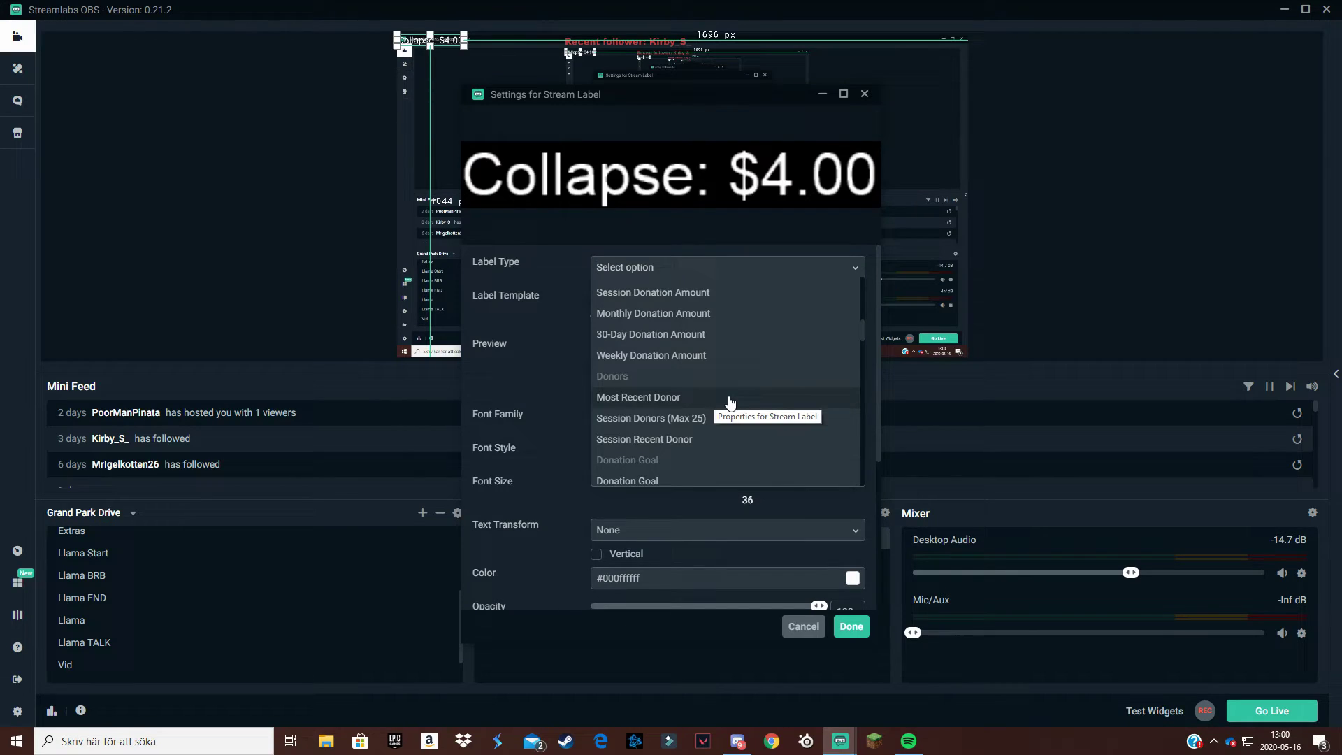
click(730, 397)
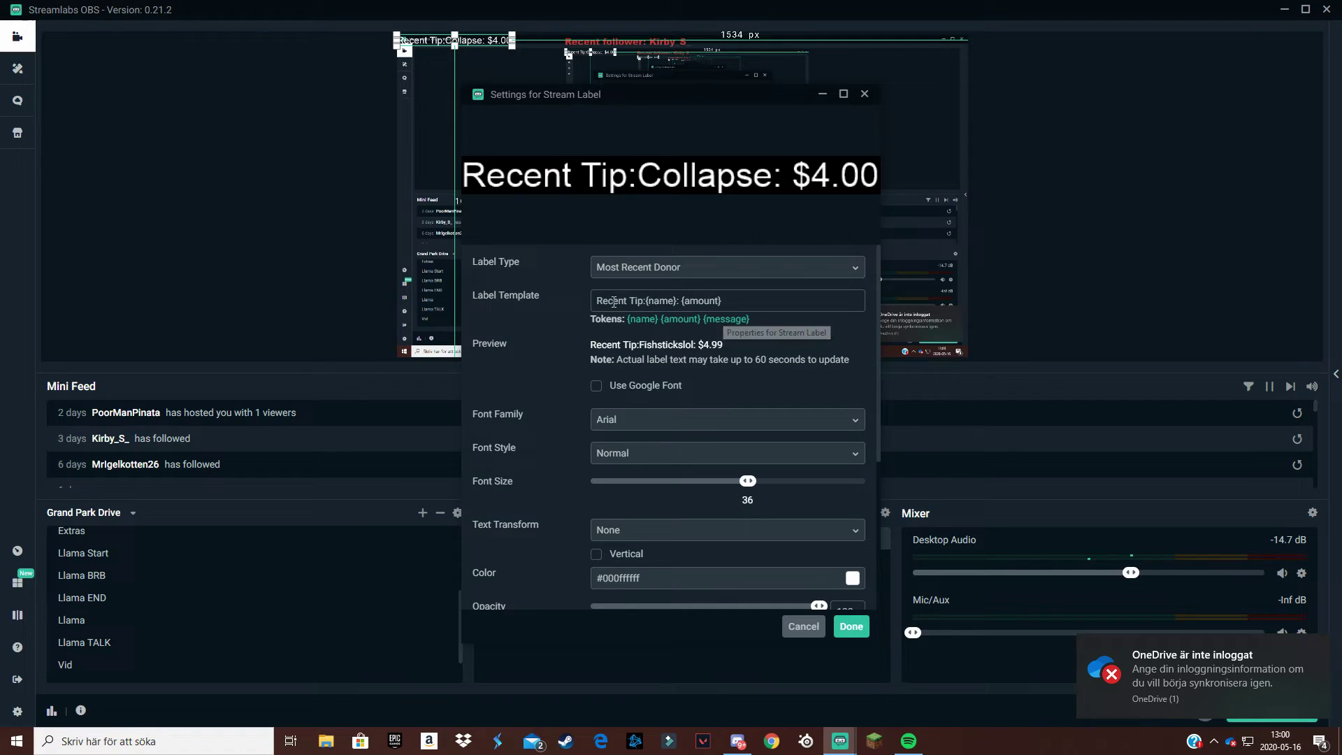
Delete the characters following 'Recent Tip' in the label template
click(641, 302)
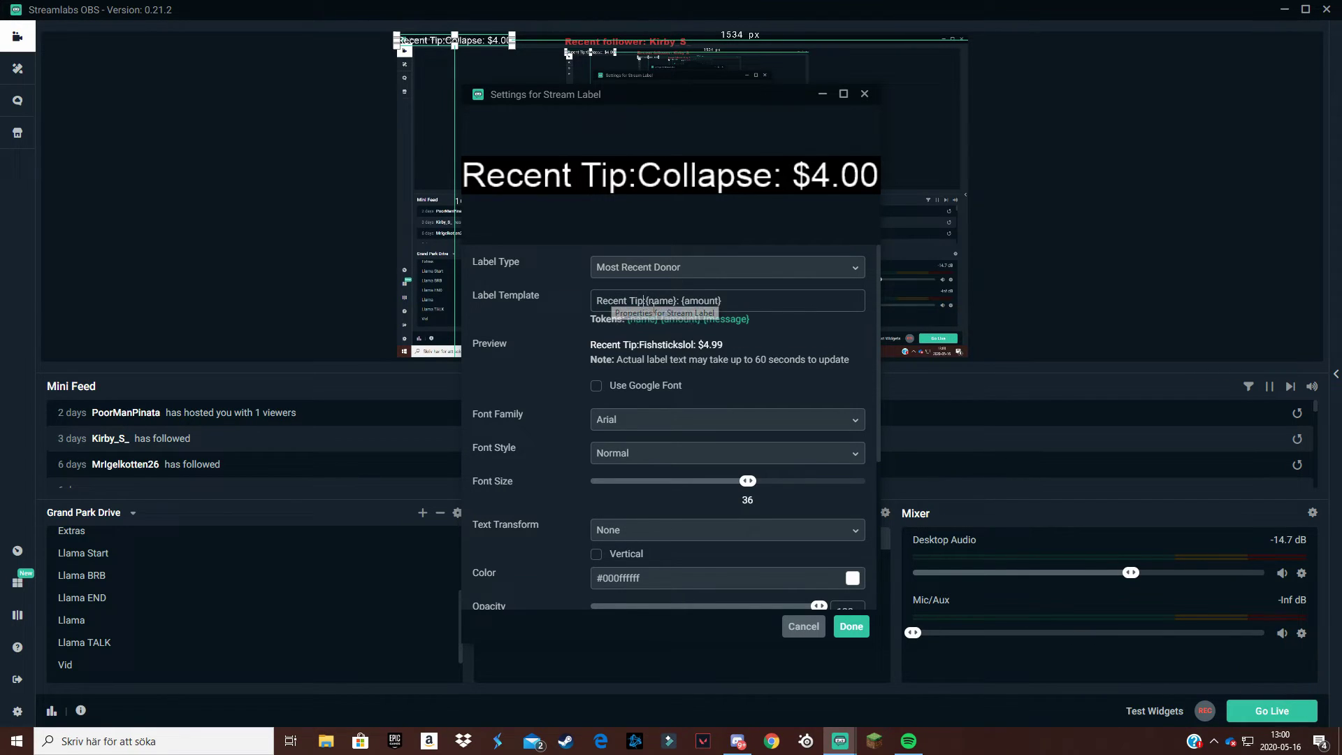
key(BackSpace)
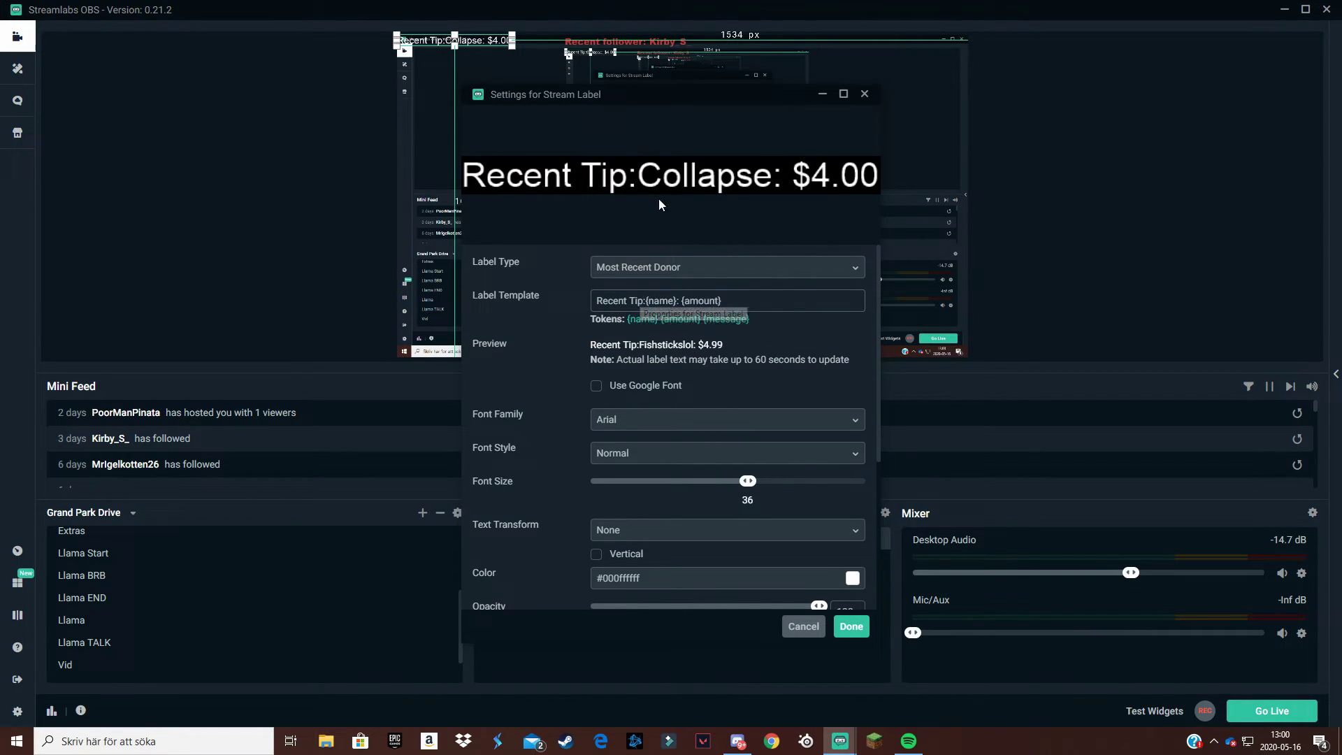
click(643, 302)
key(BackSpace)
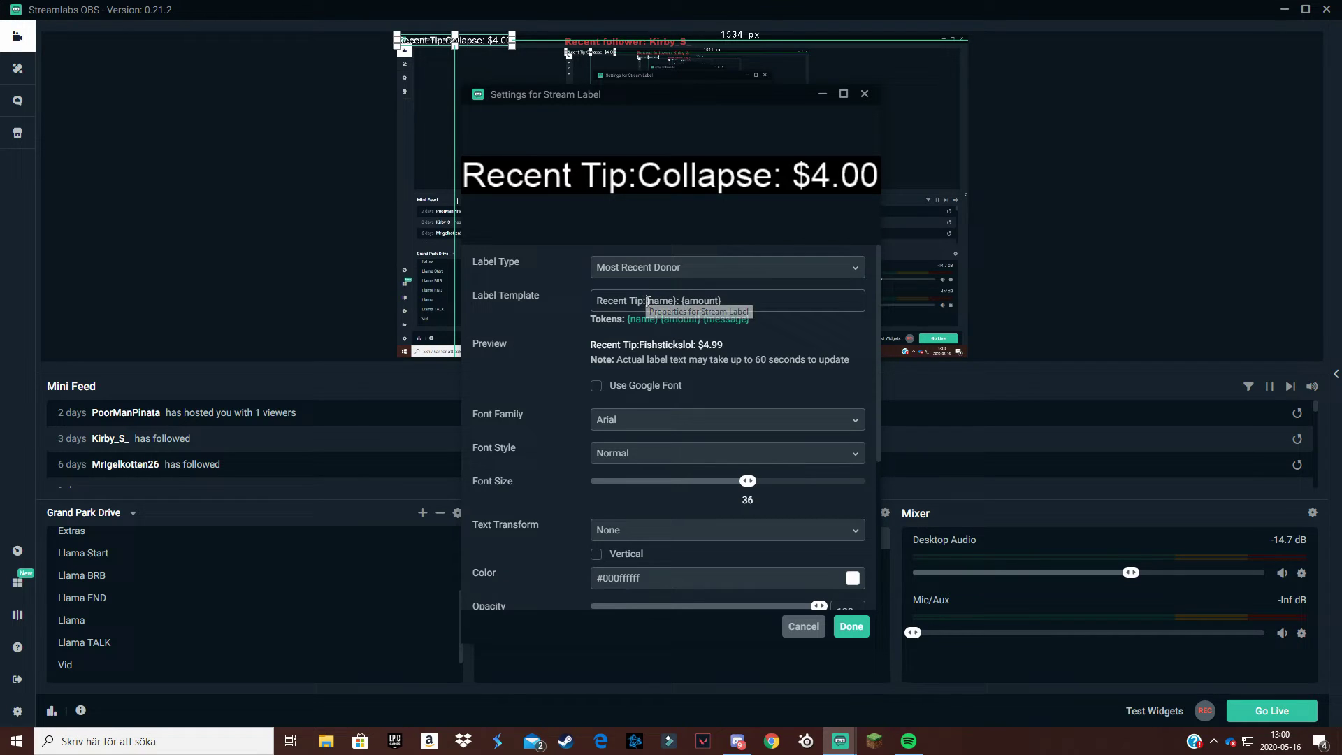
Restore the colon after 'Recent Tip' and set the font to Arial Black, text transform None
text(:)
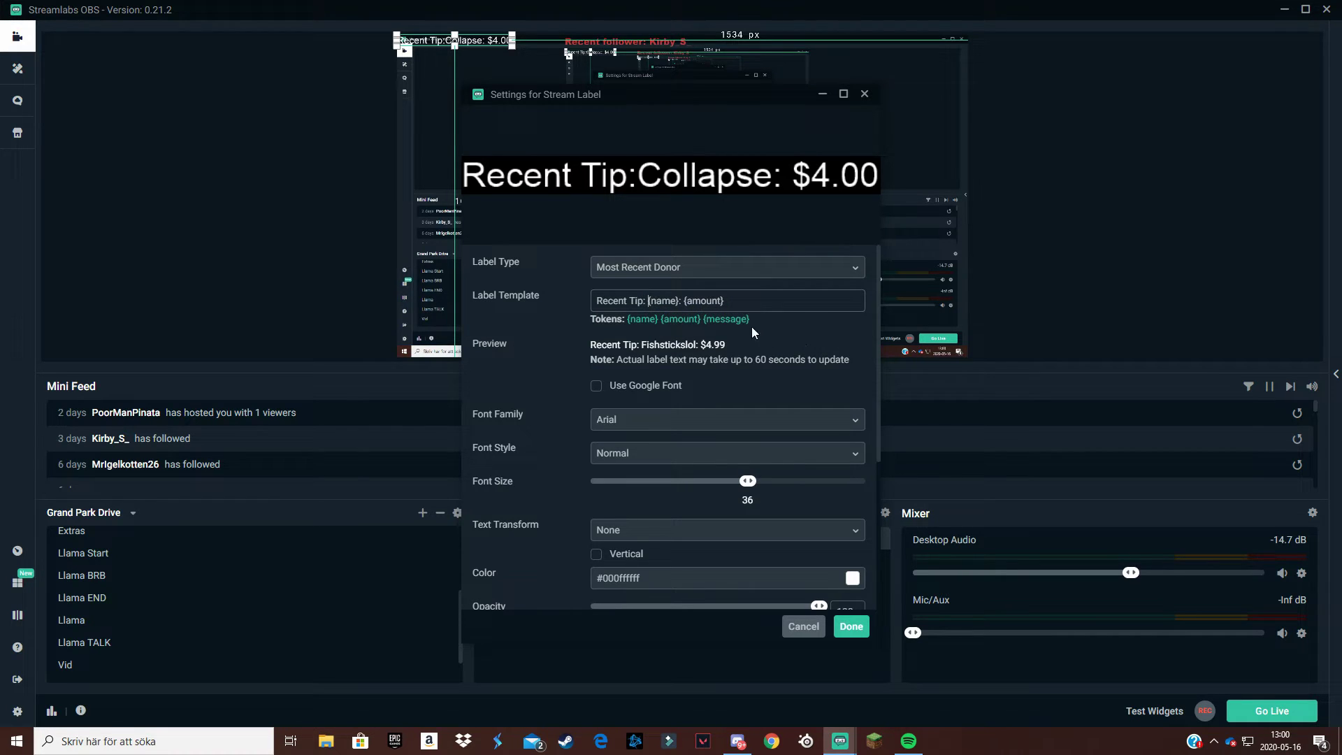
click(668, 428)
click(688, 466)
click(683, 535)
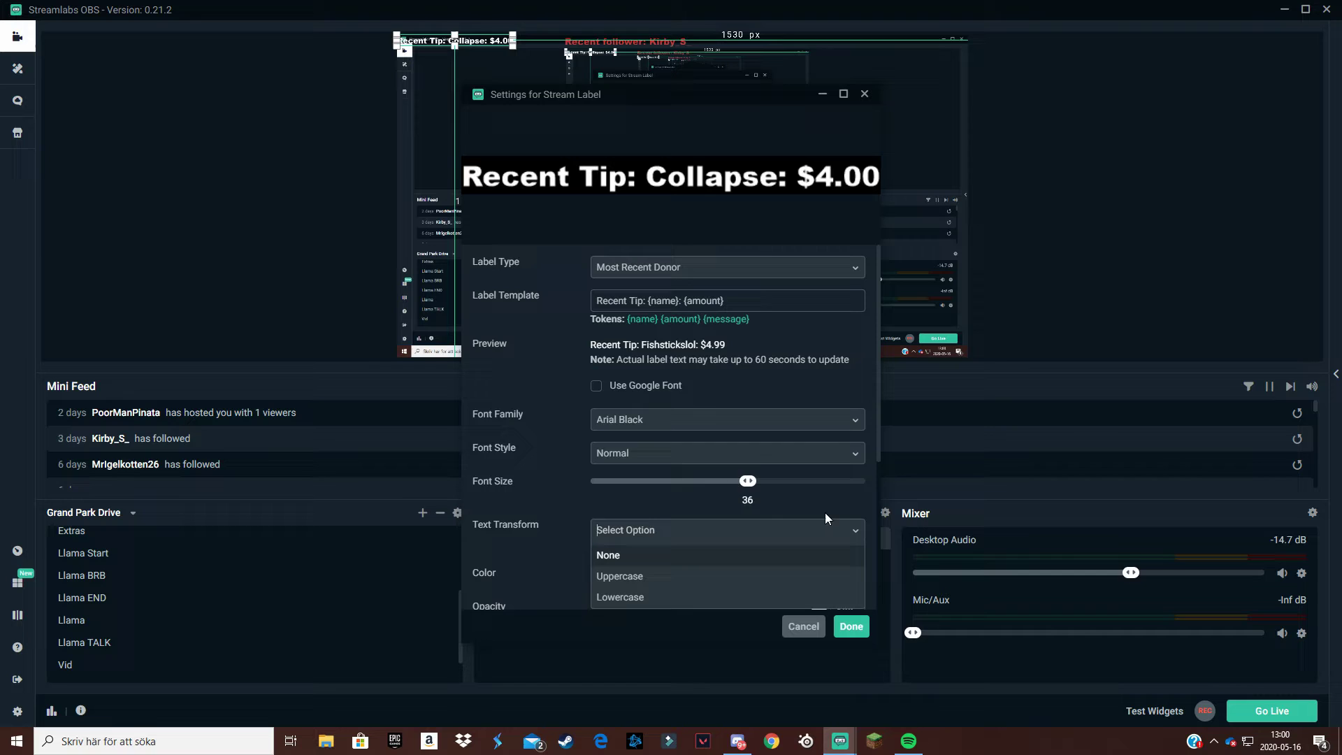
scroll(555, 466, down, 5)
click(608, 345)
Make the Recent Tip text red with a pale pinkish red gradient
click(644, 378)
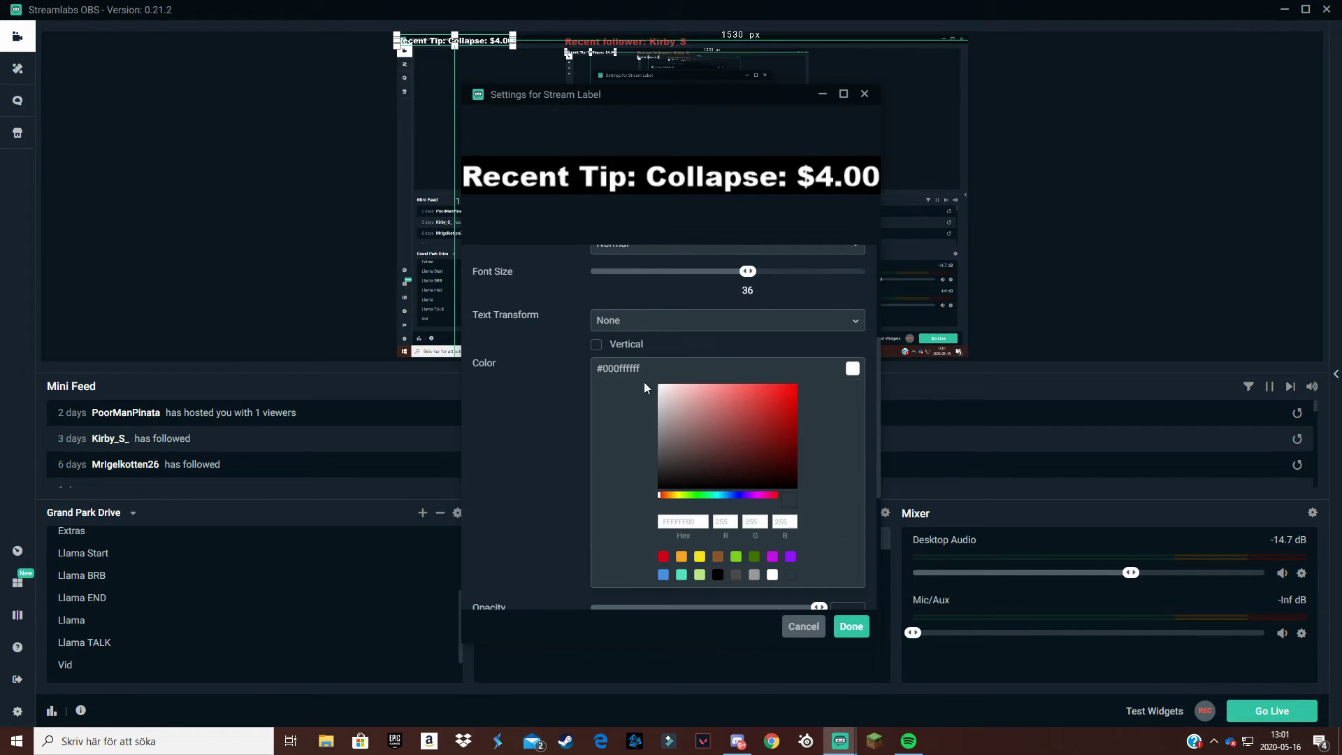
click(663, 556)
scroll(559, 423, down, 4)
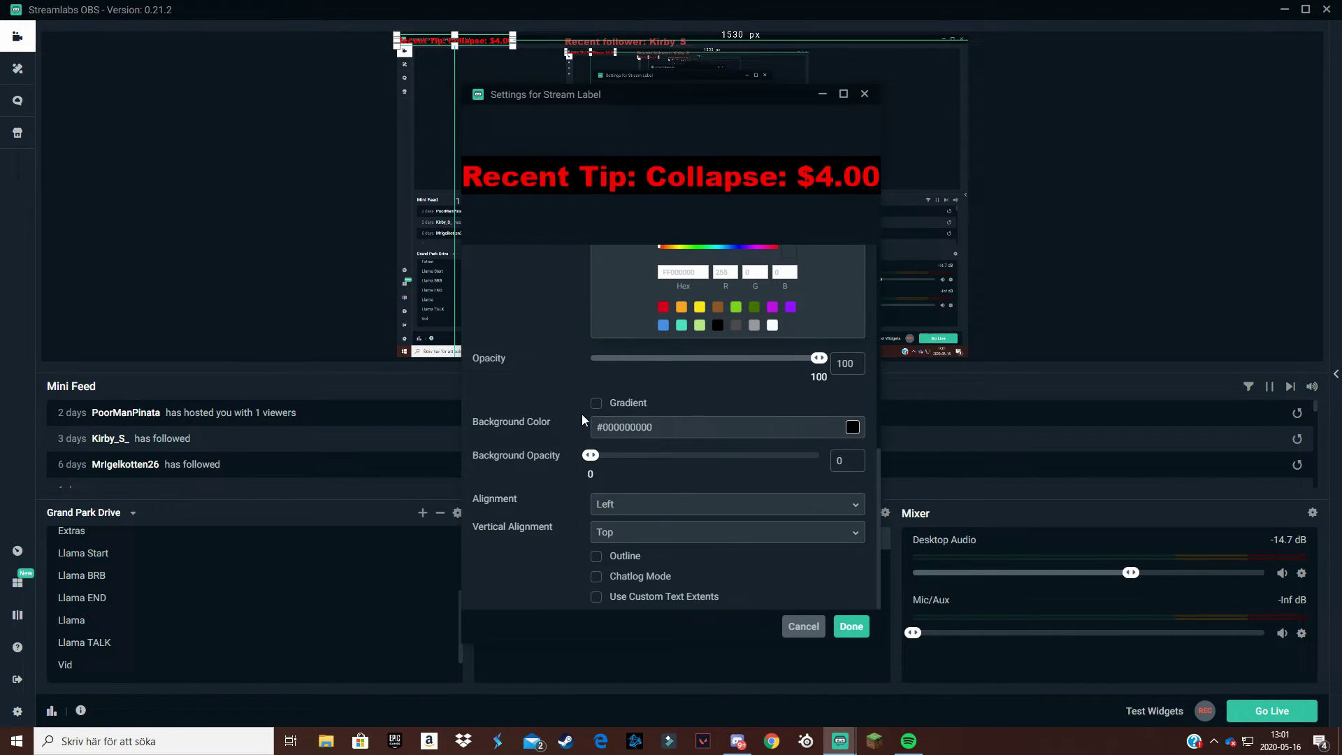
click(596, 402)
click(625, 426)
click(704, 487)
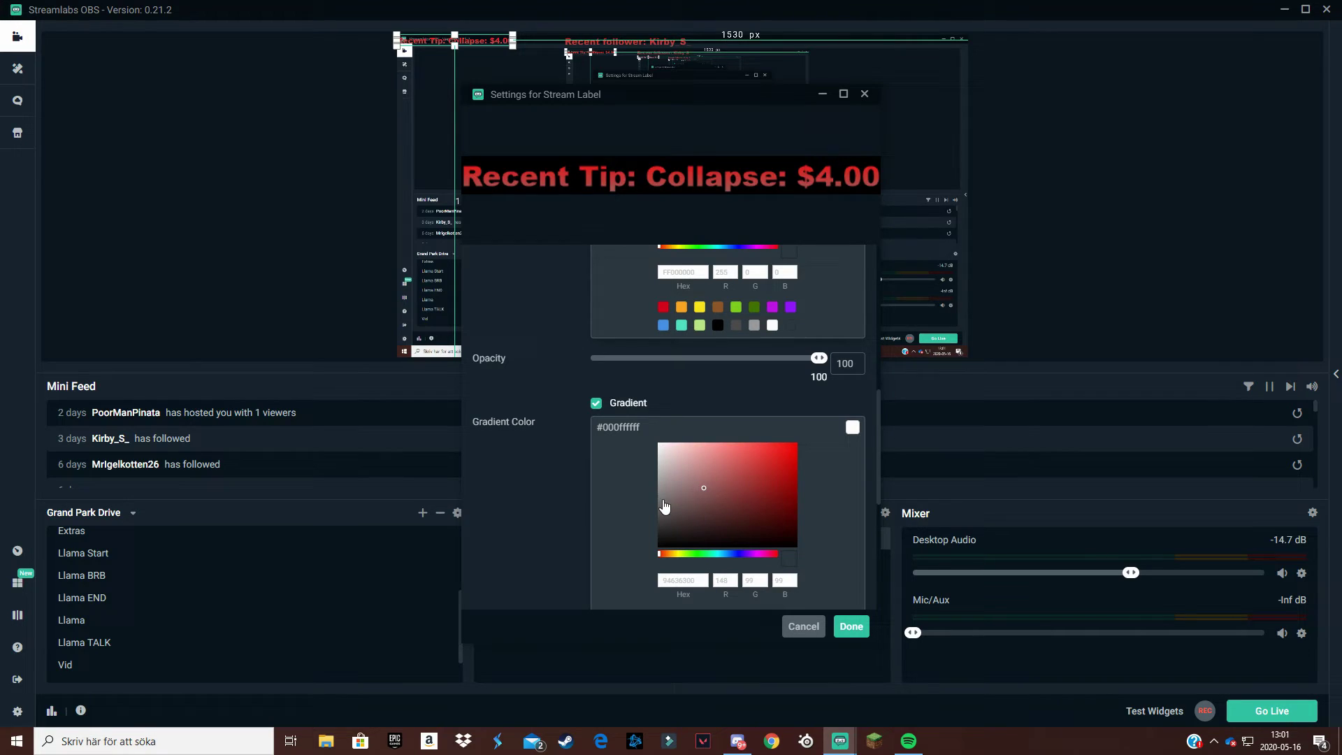
click(689, 484)
Save the Recent Tip label, drag it to the top right, and nudge the follower label left
click(525, 472)
click(851, 626)
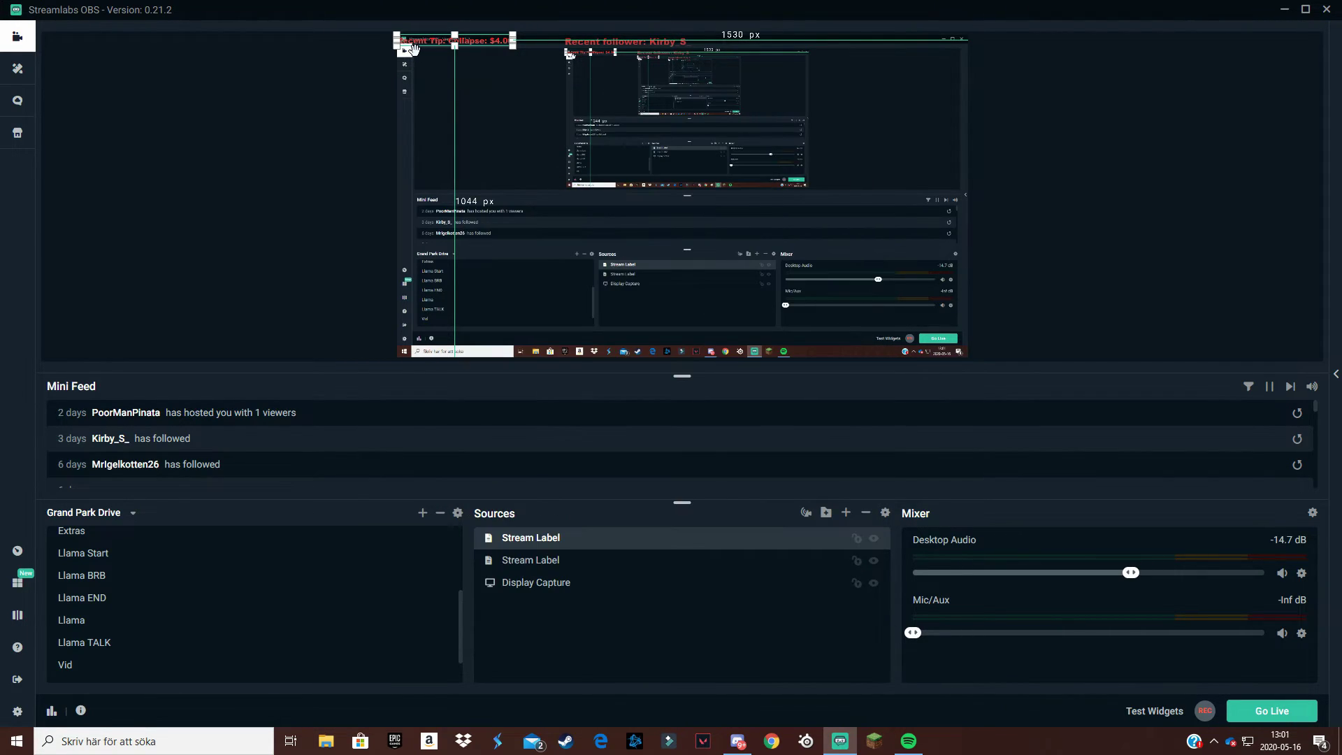
drag(473, 43, 796, 44)
click(594, 70)
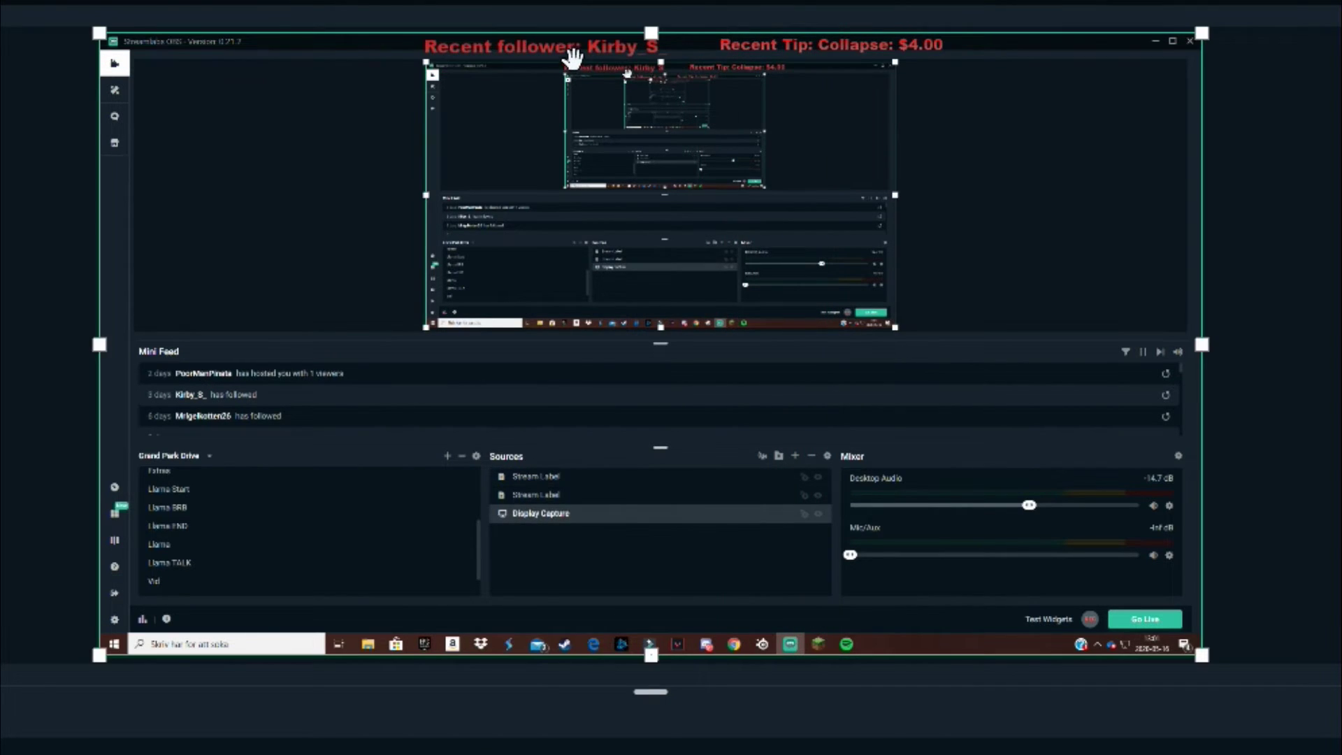
drag(567, 50, 524, 55)
click(1025, 120)
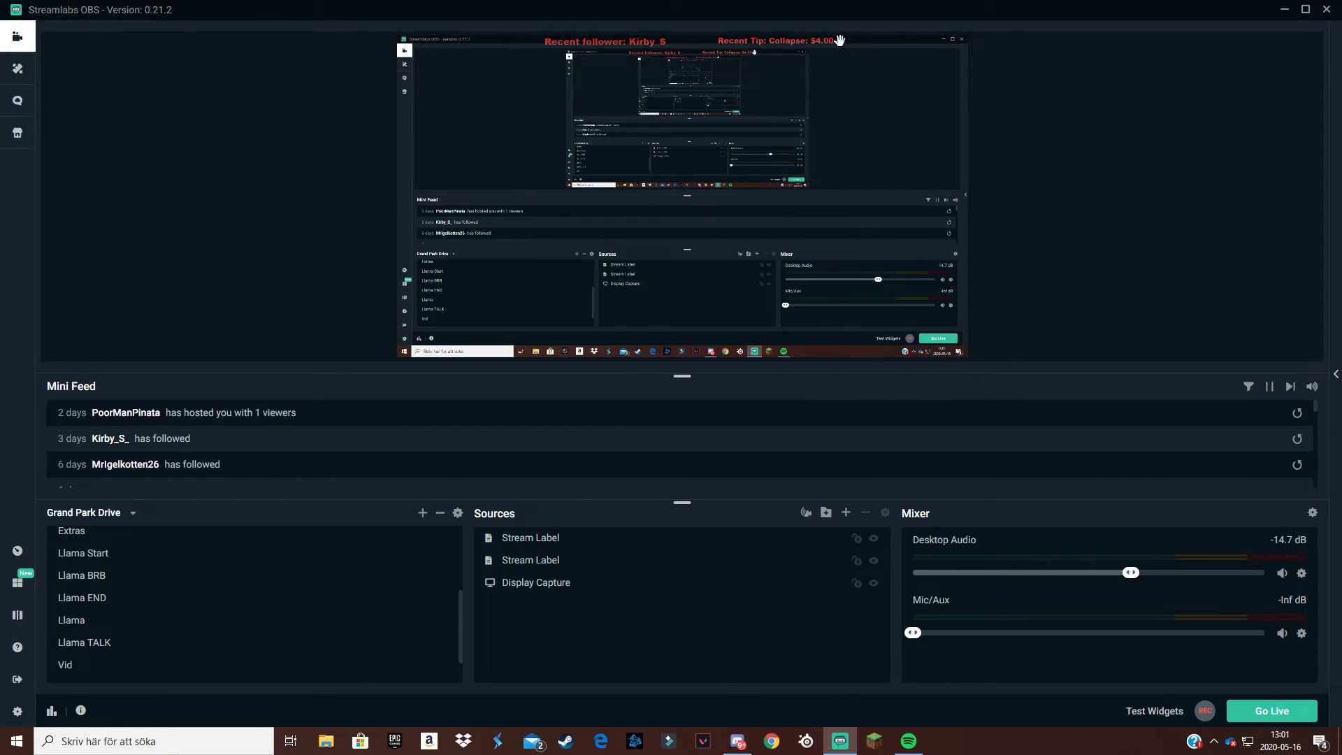
click(605, 43)
click(237, 136)
click(898, 203)
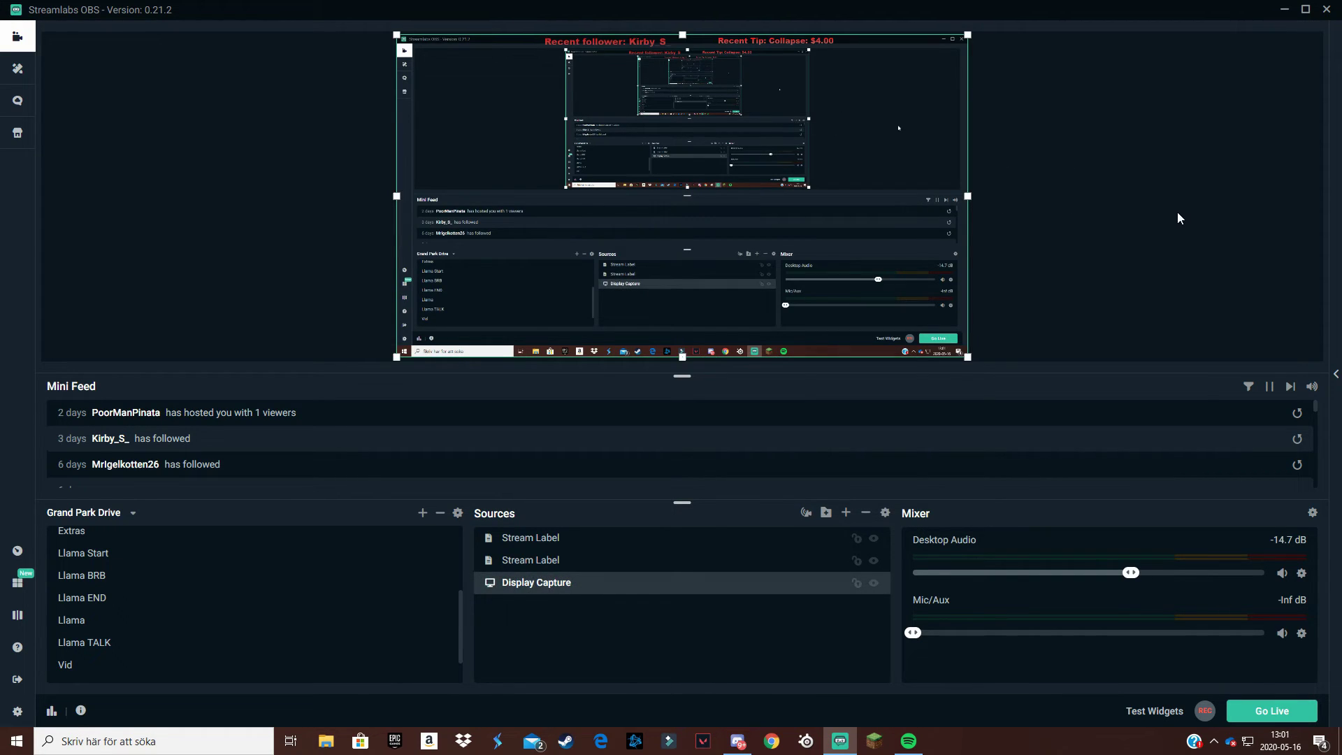
click(1170, 216)
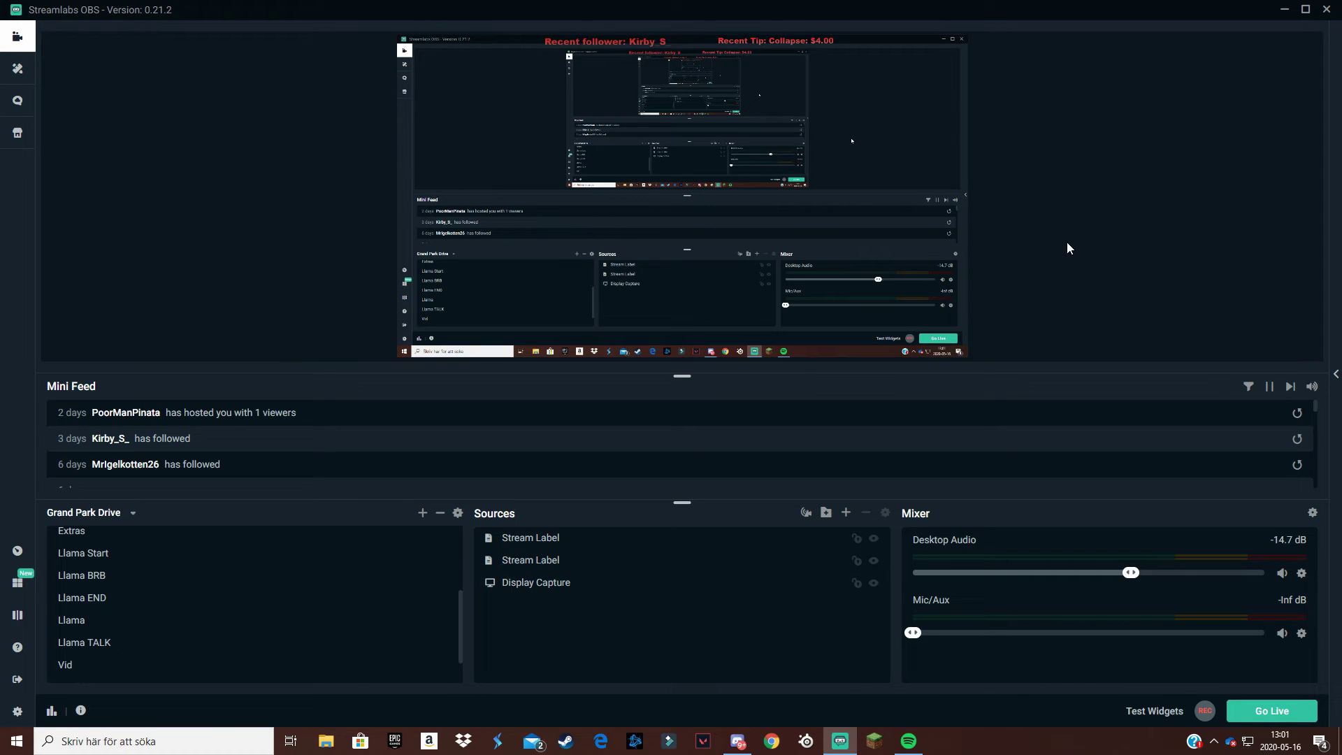
click(605, 49)
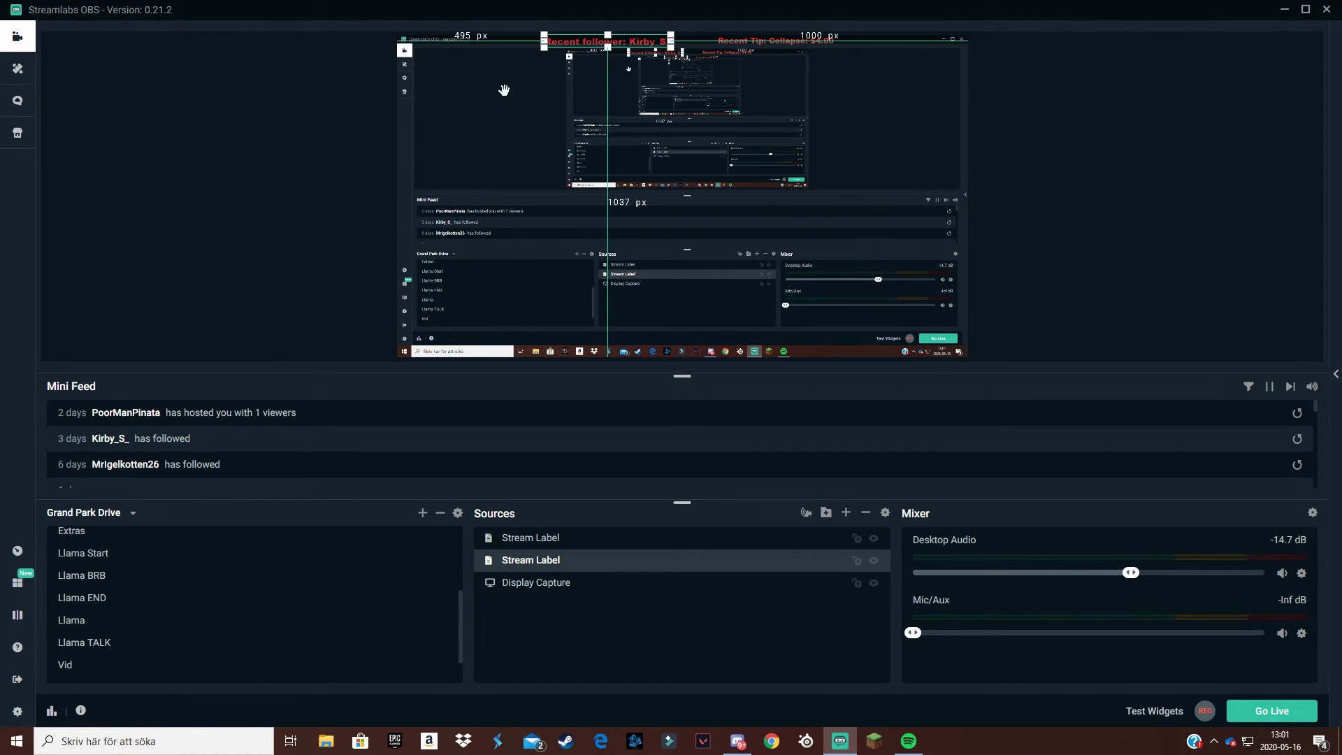
click(841, 93)
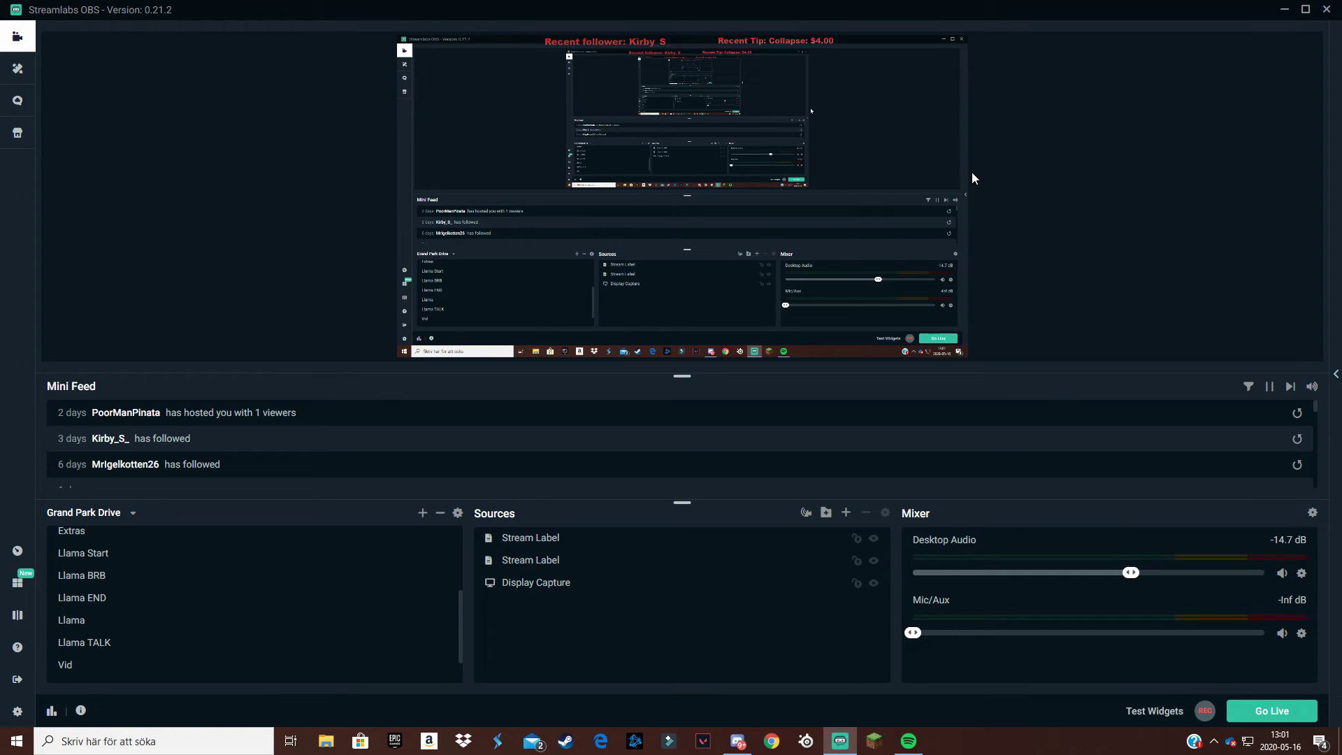